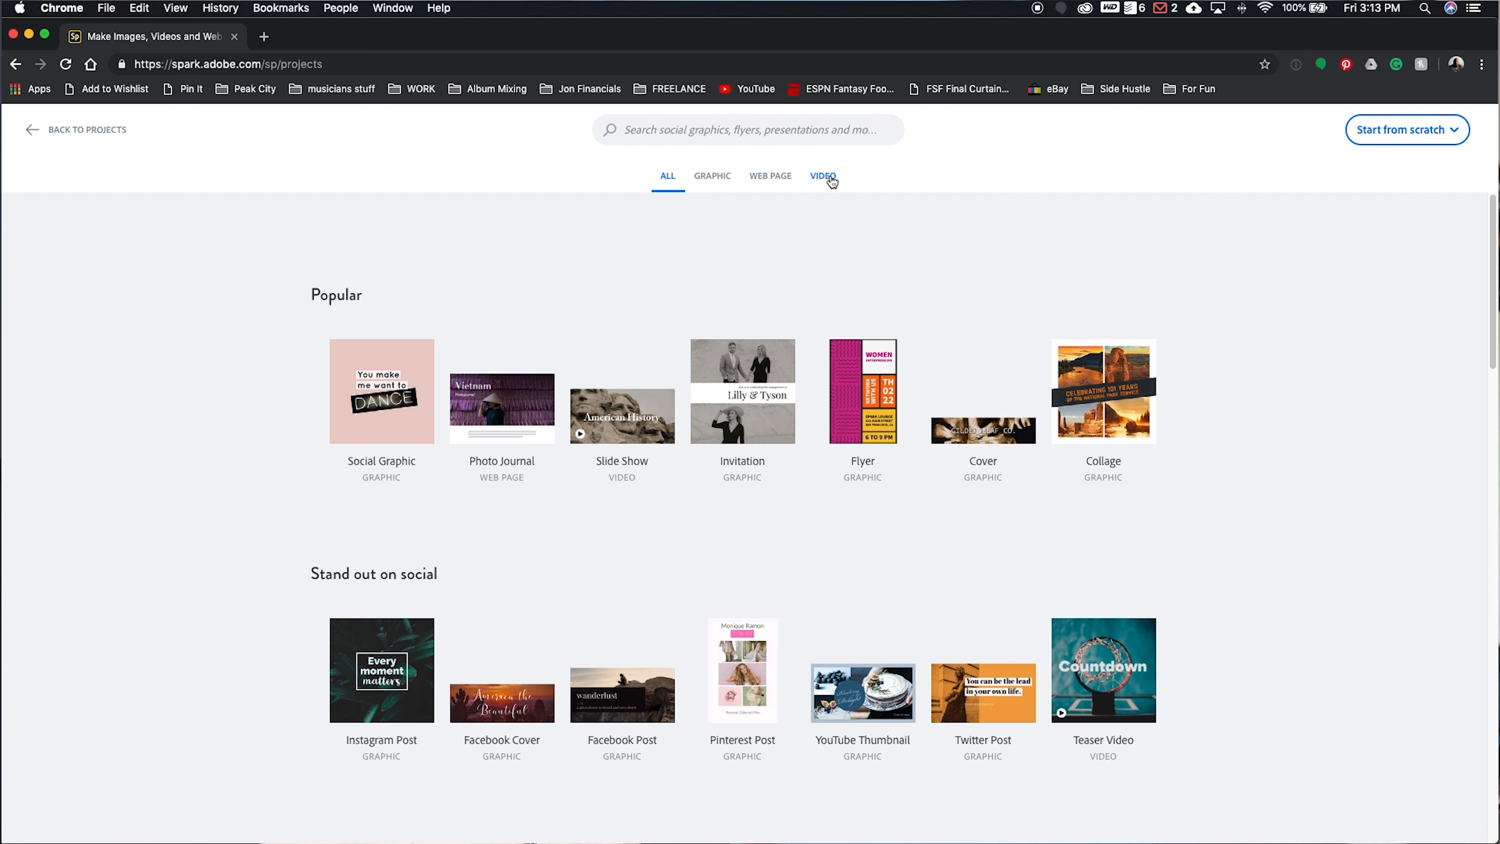
# Step: Show only the graphic templates and look through the available social, story, poster and sale designs
pyautogui.click(712, 180)
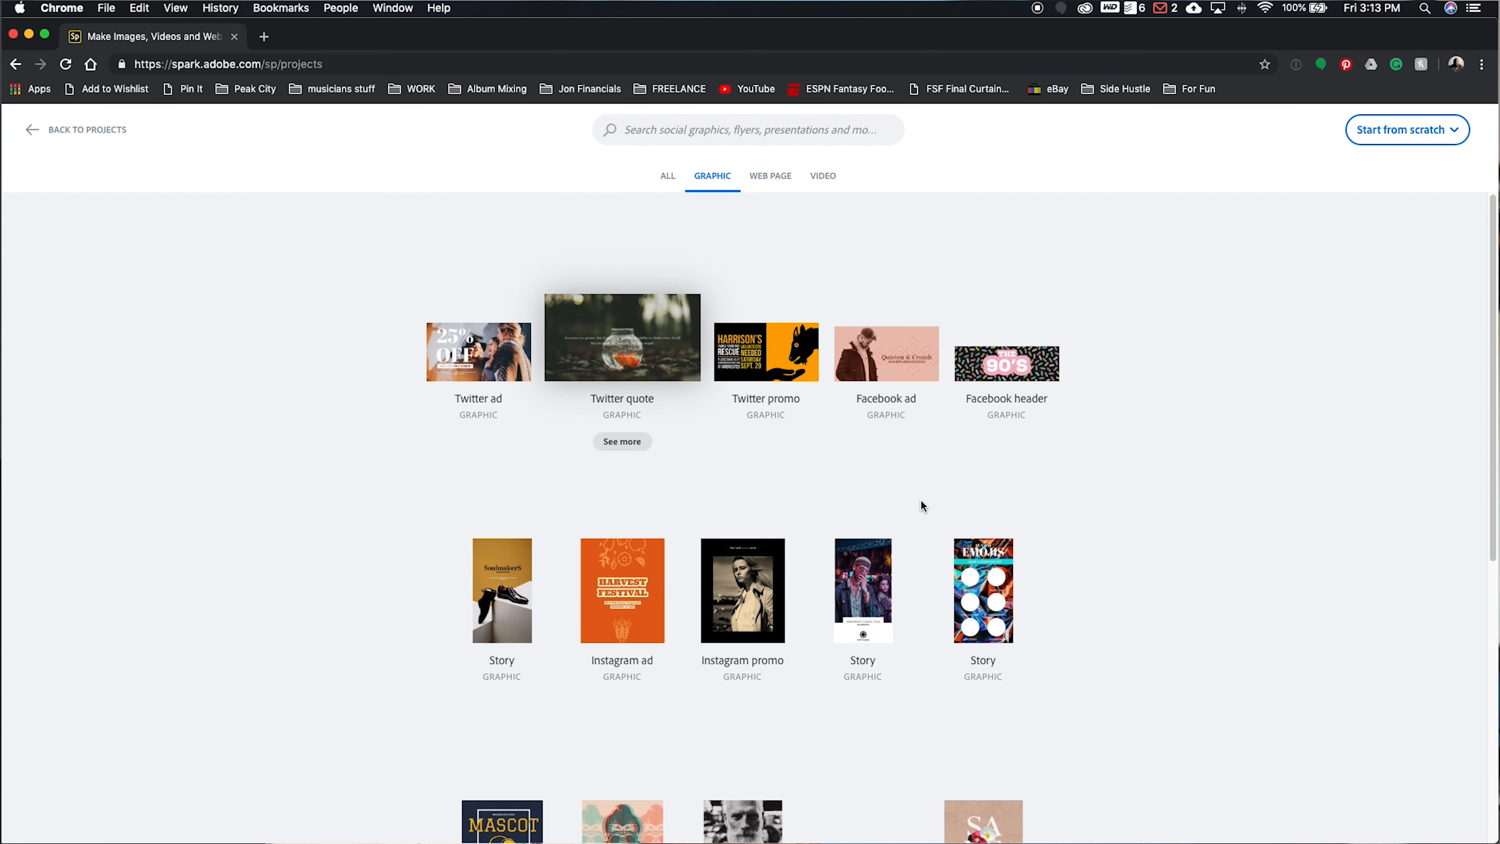
pyautogui.scroll(-5, 919, 501)
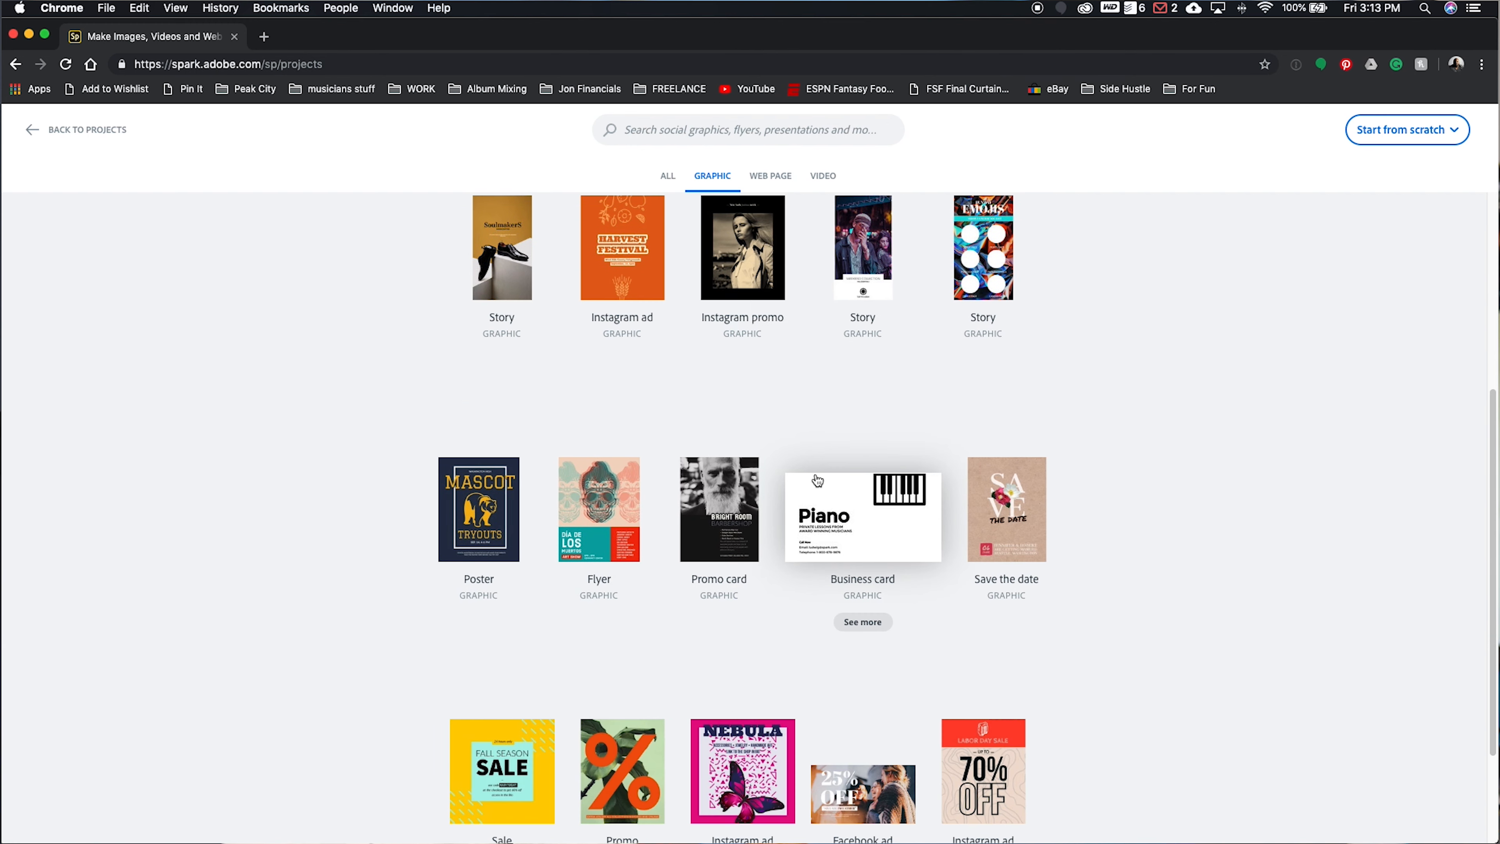
pyautogui.scroll(-2, 880, 490)
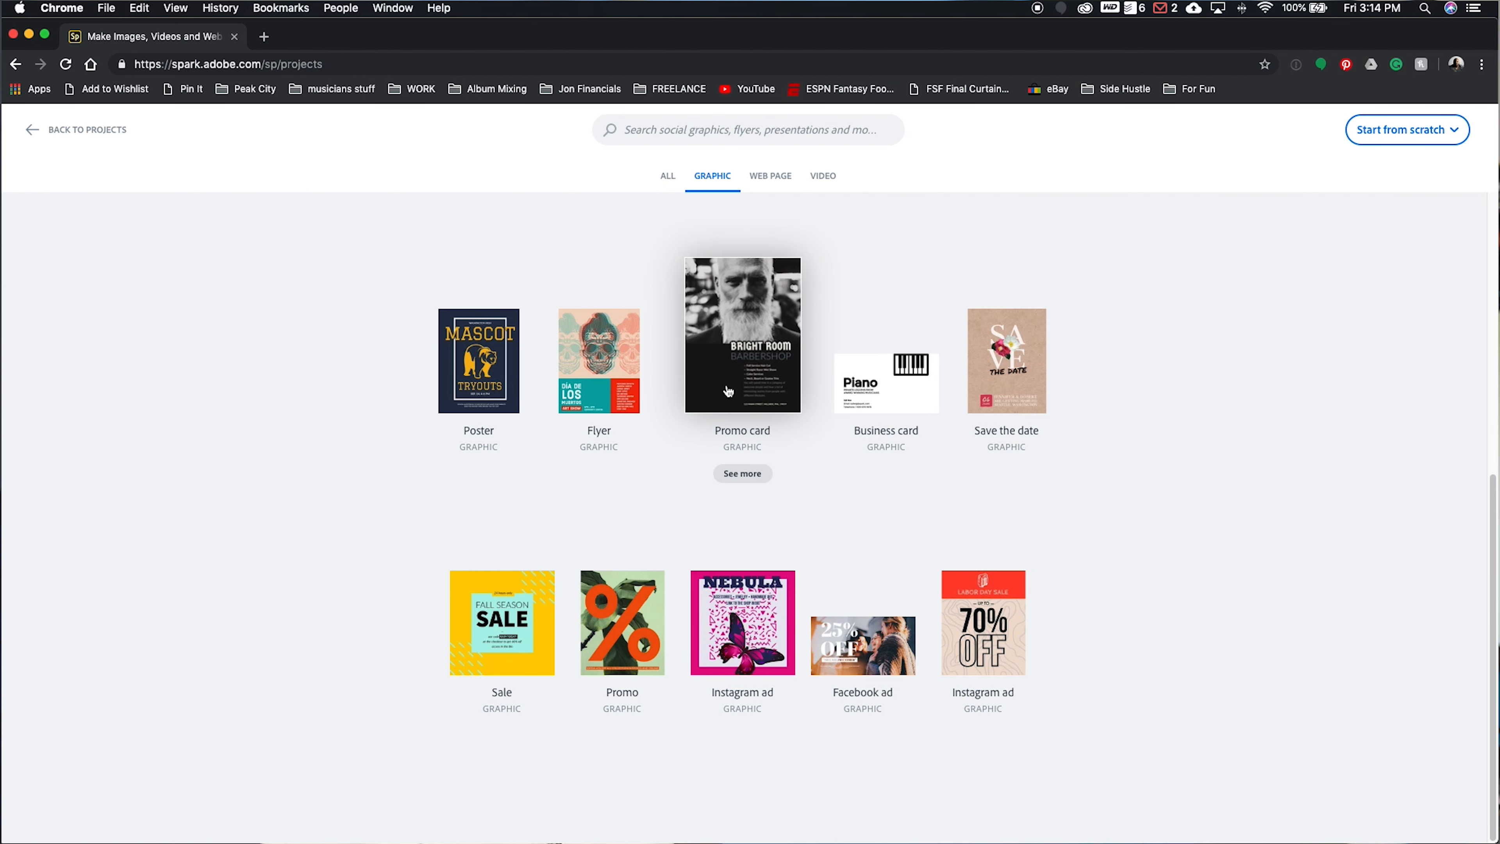
pyautogui.scroll(8, 728, 395)
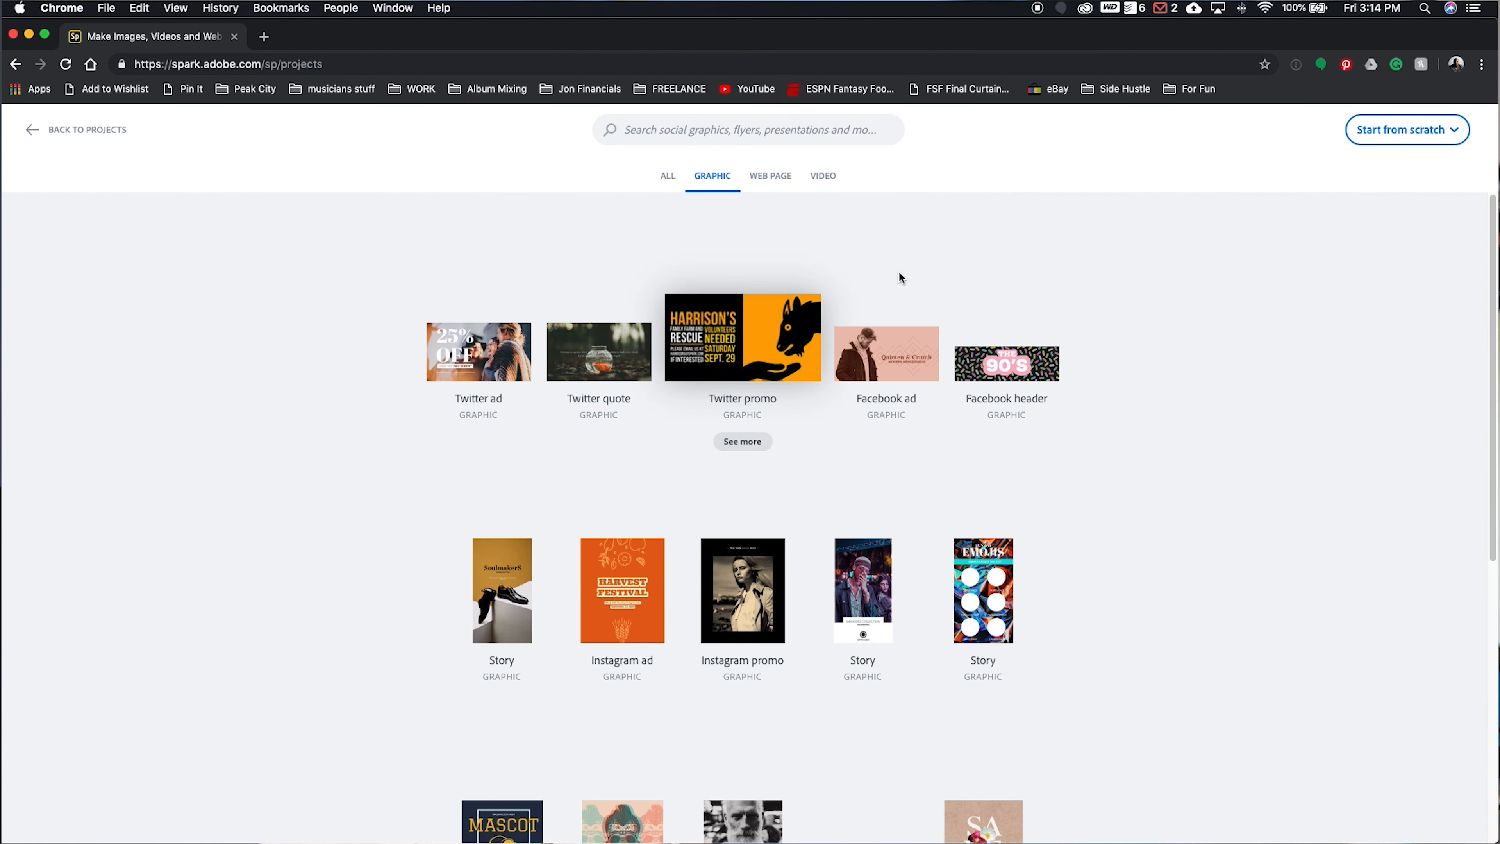
# Step: Start a new graphic, look through the Peak City branded templates, and begin from scratch with the Square size
pyautogui.click(1418, 132)
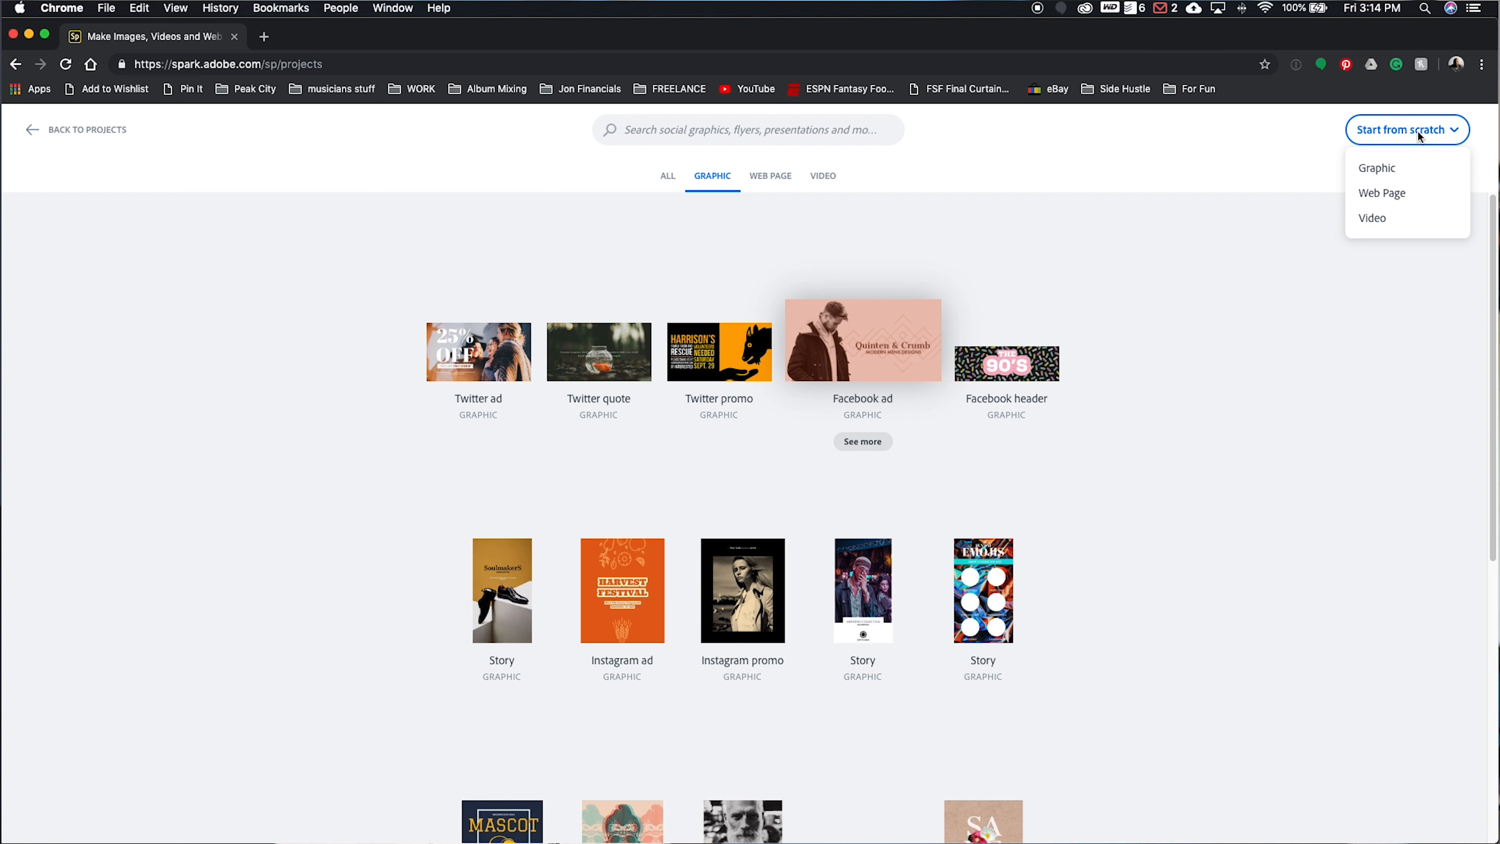
pyautogui.click(1378, 170)
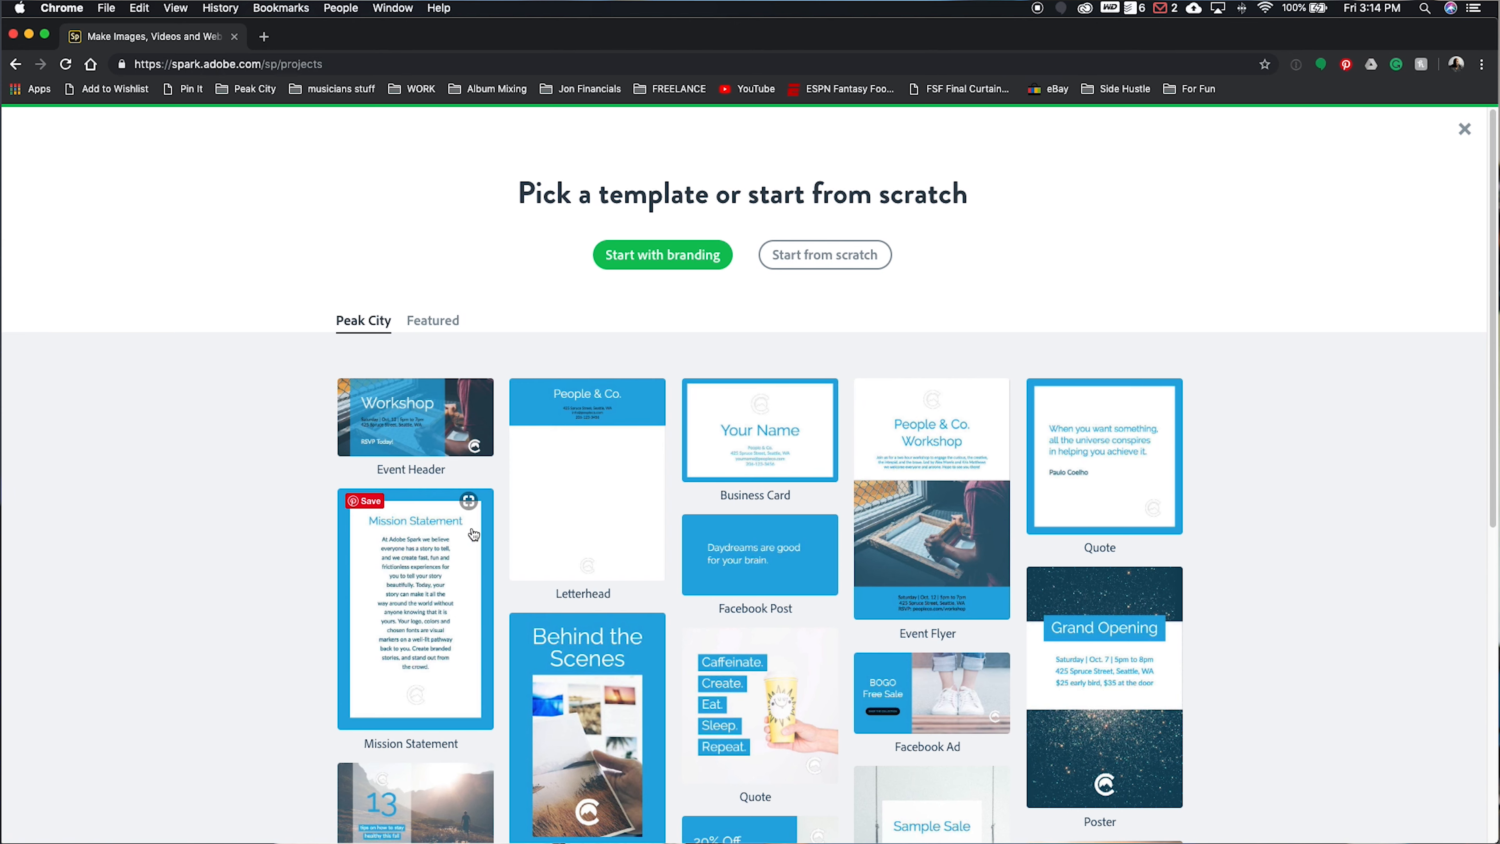
pyautogui.scroll(-1, 569, 503)
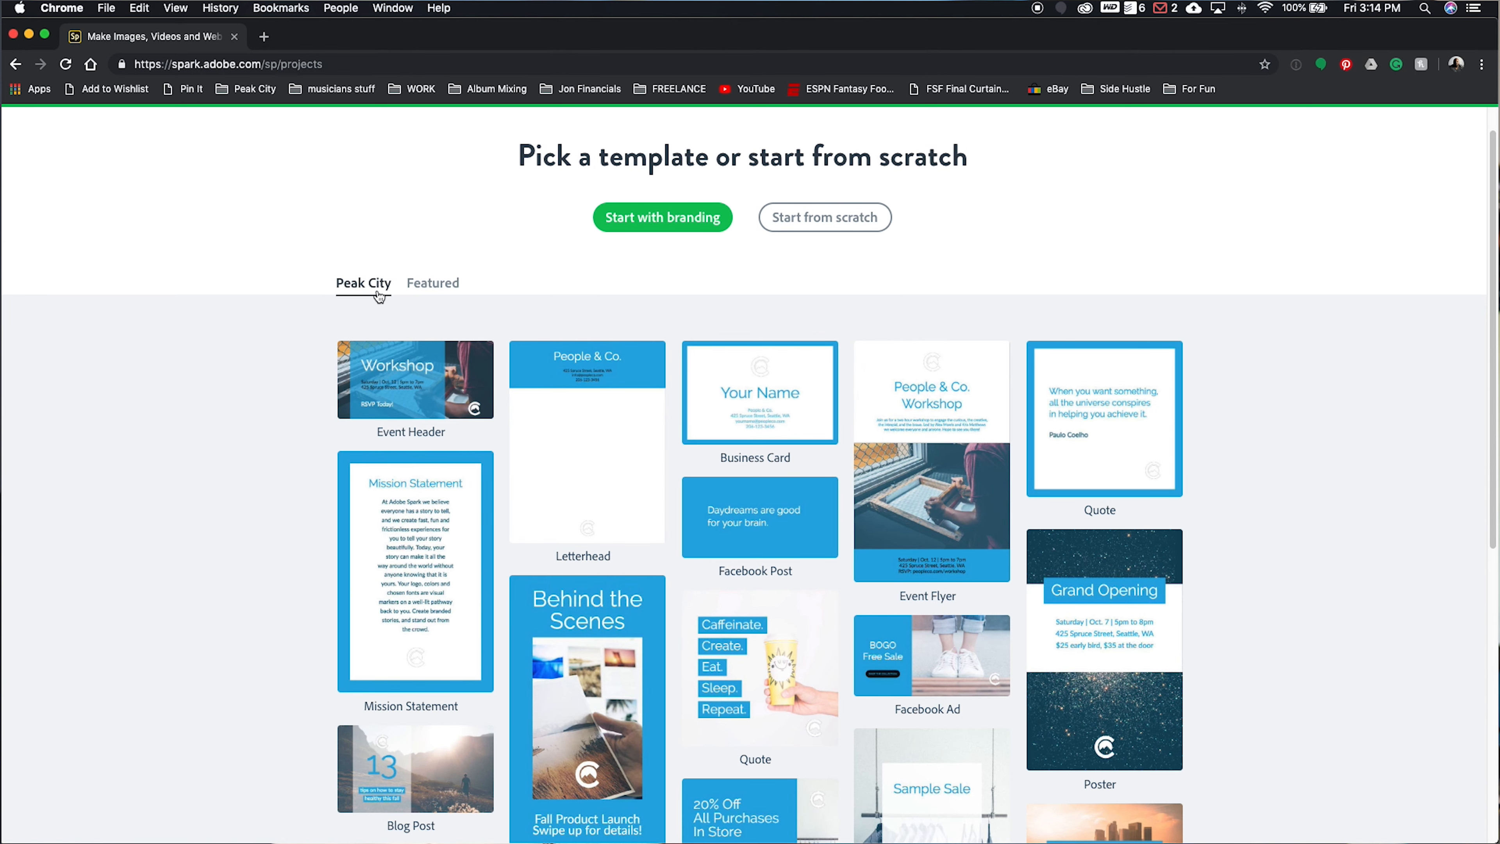
pyautogui.scroll(-3, 934, 532)
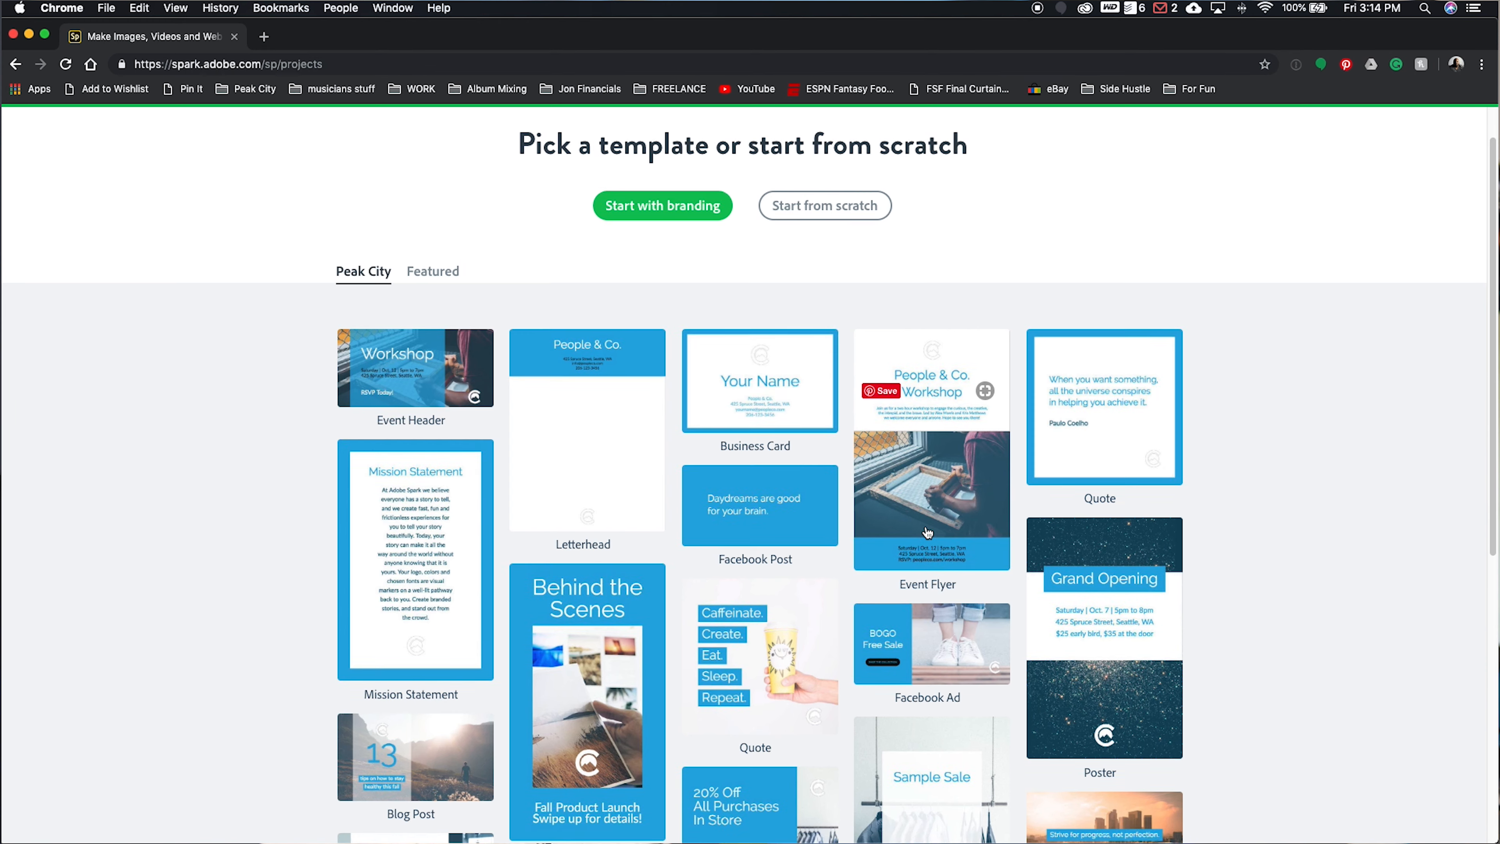
pyautogui.scroll(-5, 935, 531)
pyautogui.scroll(-3, 669, 535)
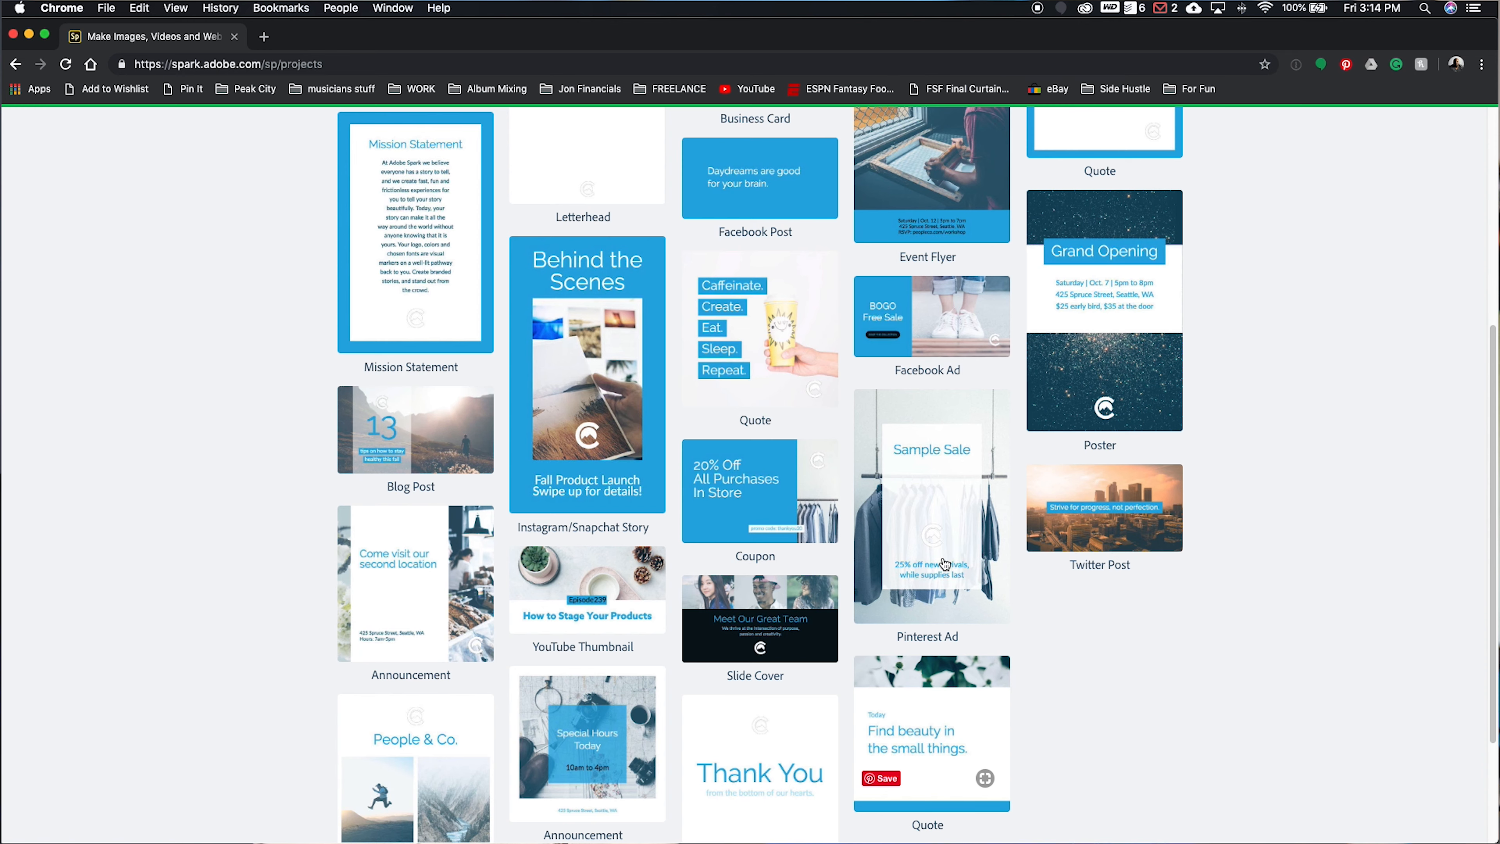
pyautogui.scroll(6, 948, 532)
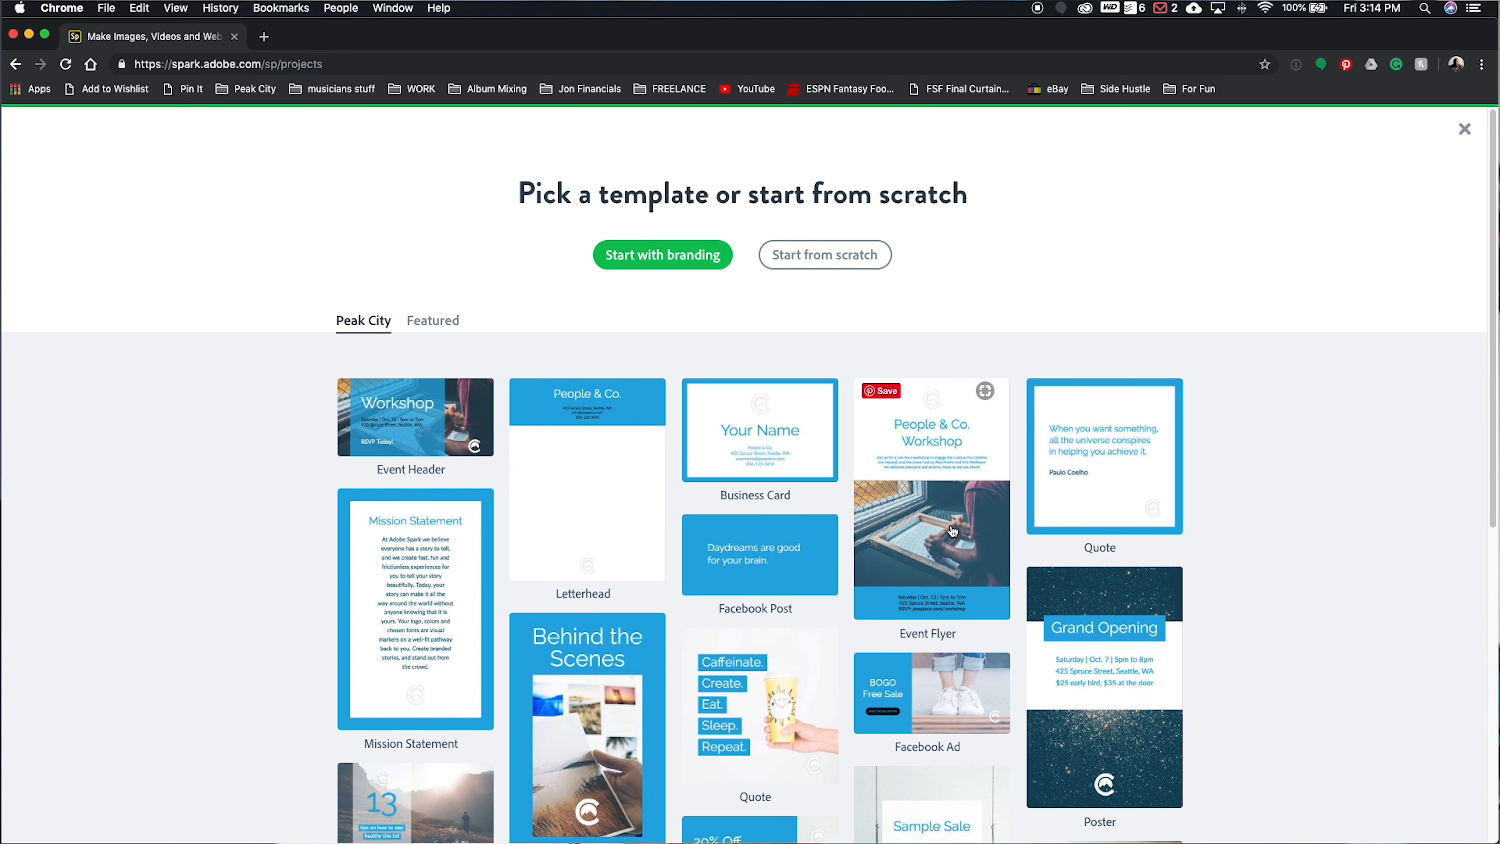
pyautogui.click(815, 261)
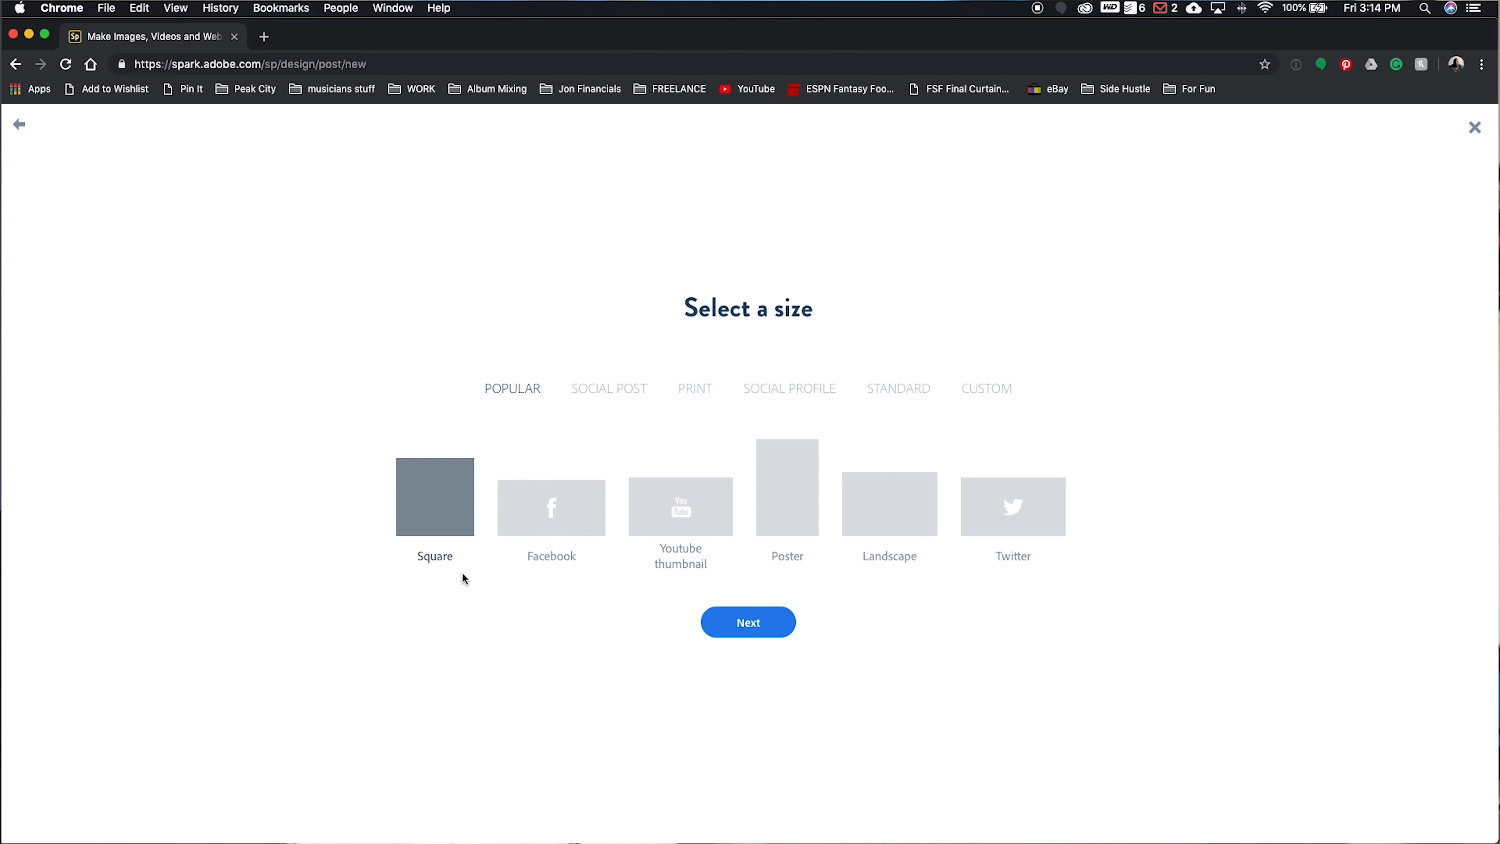
pyautogui.click(748, 622)
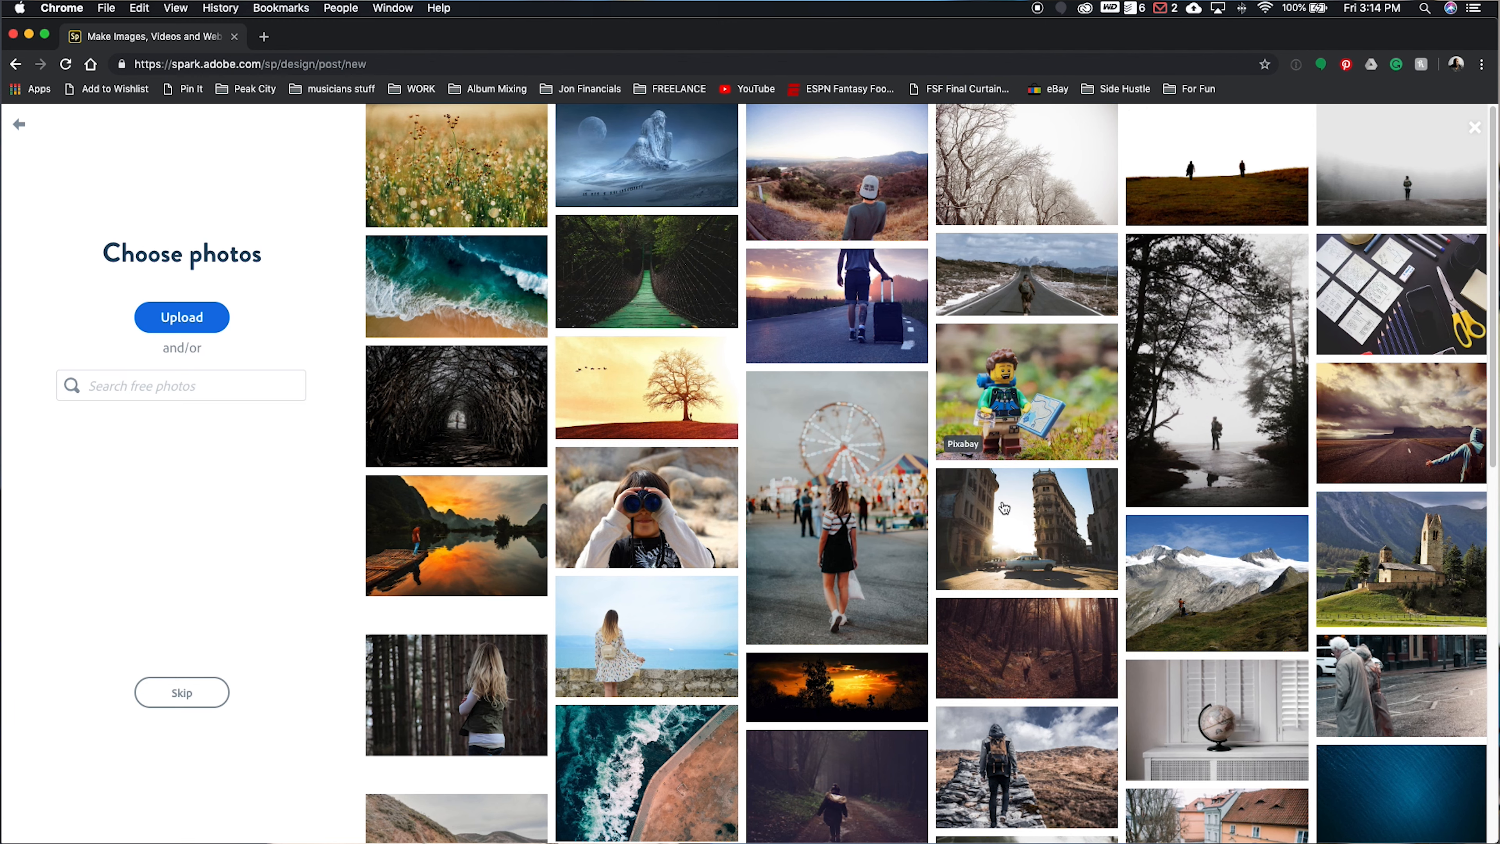
# Step: Choose the free photo of a dark pine forest beside a lake as the post's background
pyautogui.scroll(-20, 958, 589)
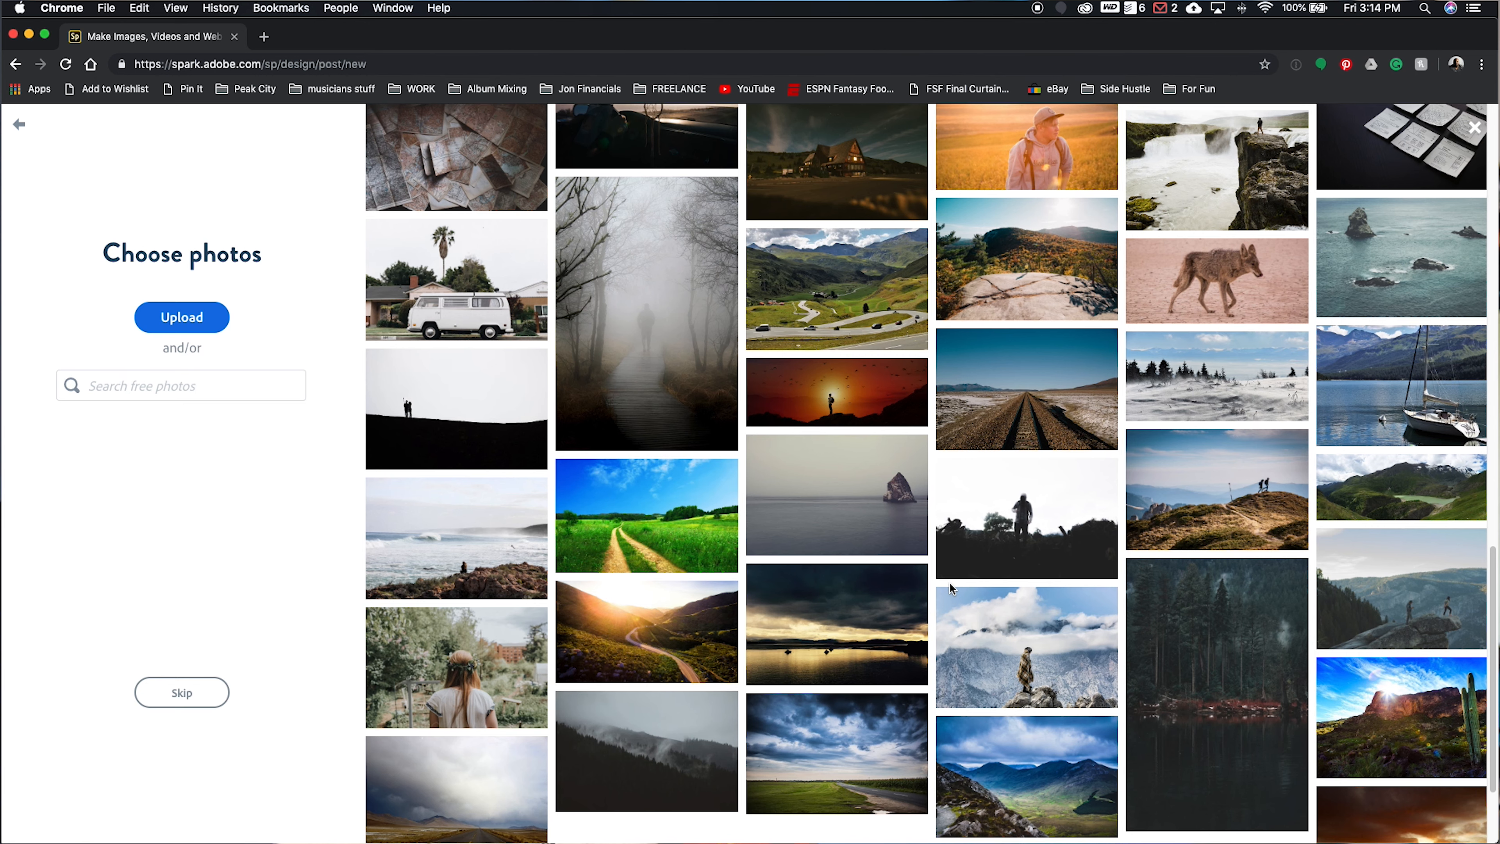
pyautogui.scroll(-3, 949, 581)
pyautogui.scroll(-10, 885, 586)
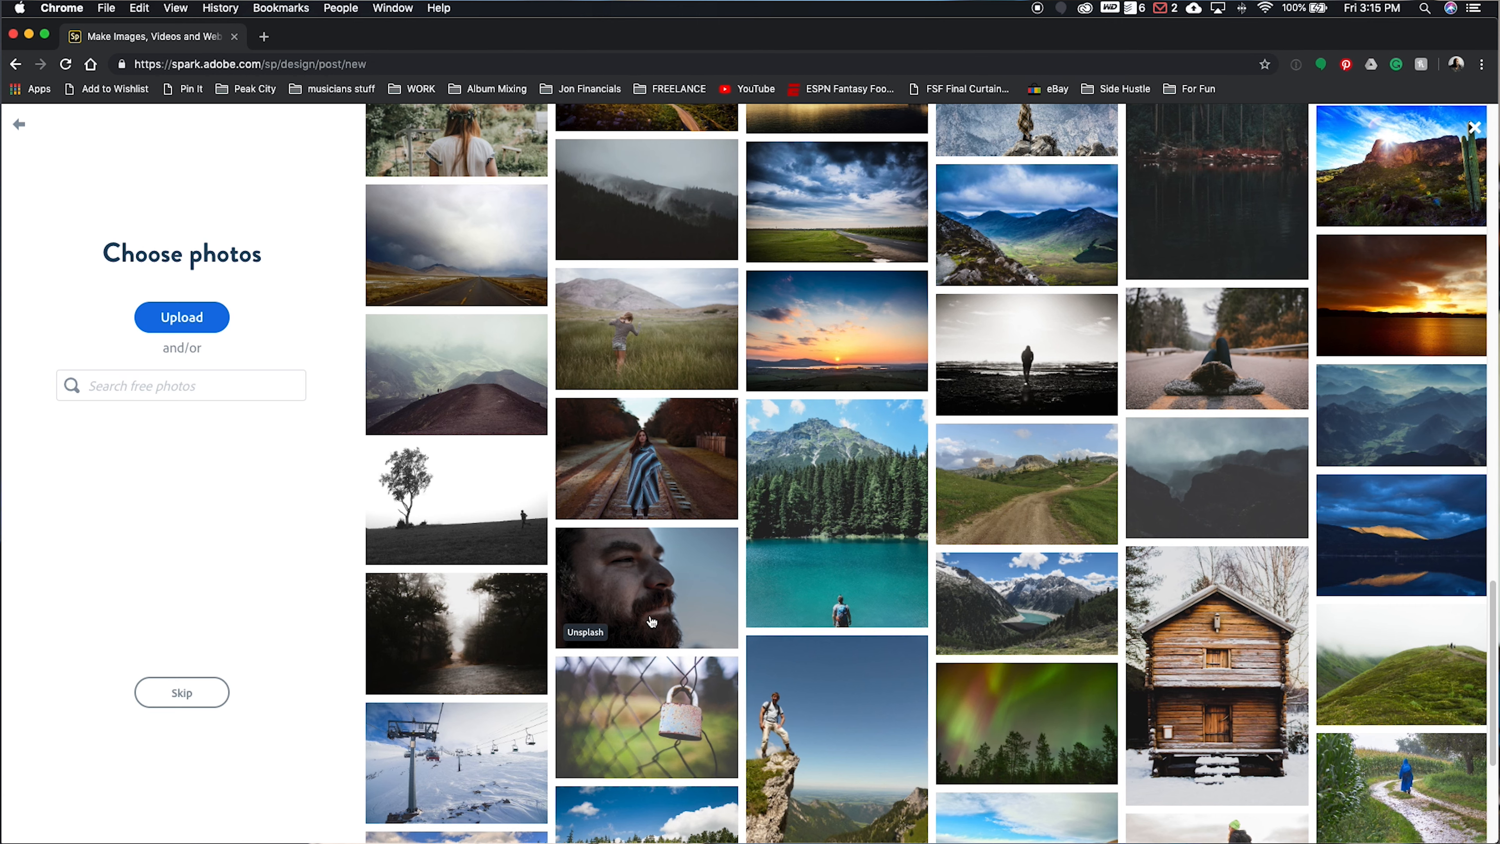
pyautogui.scroll(3, 1020, 407)
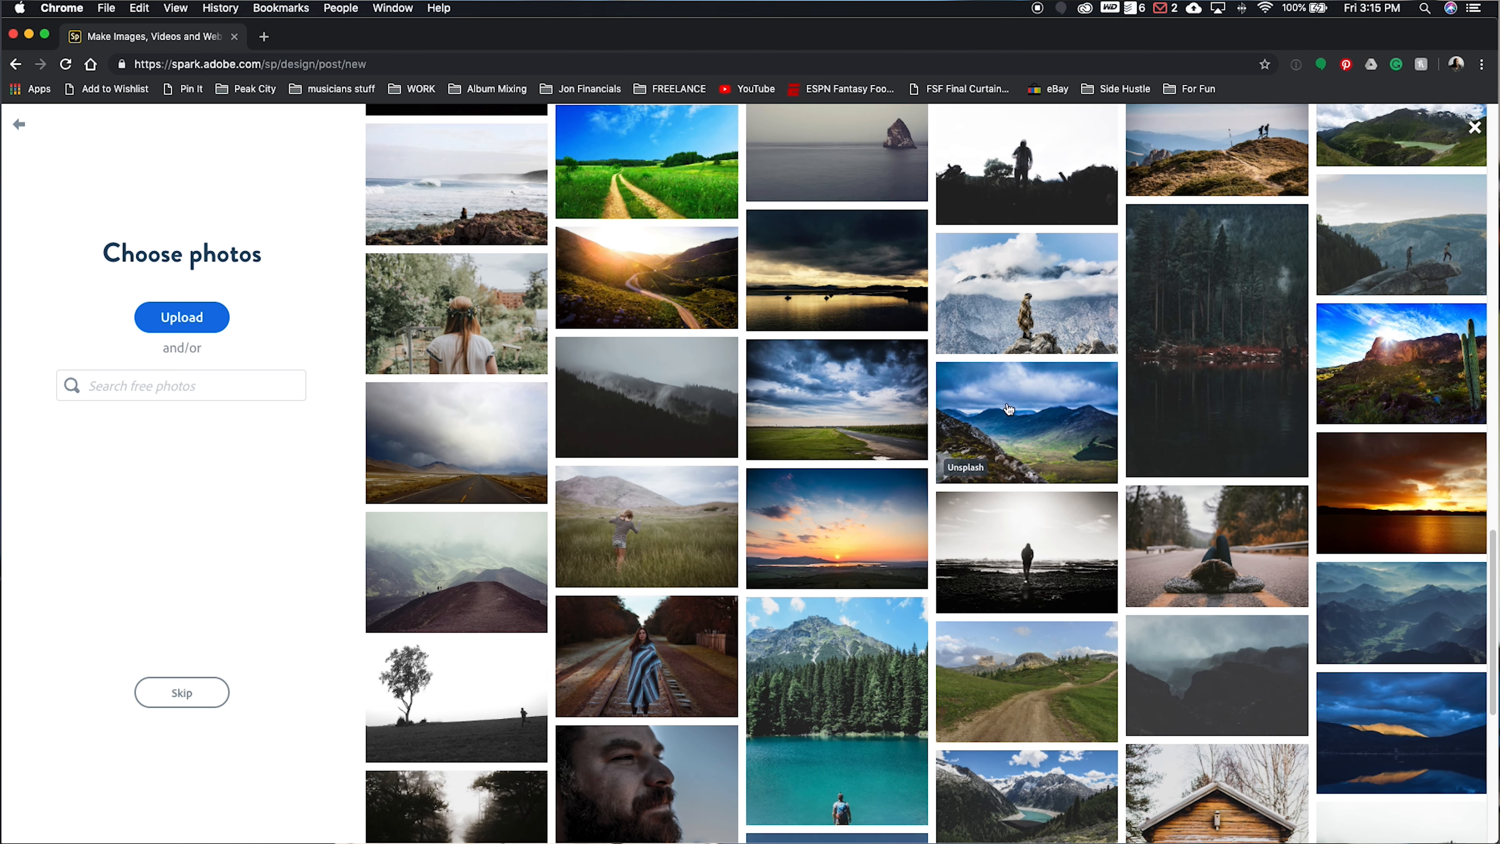
pyautogui.click(1221, 355)
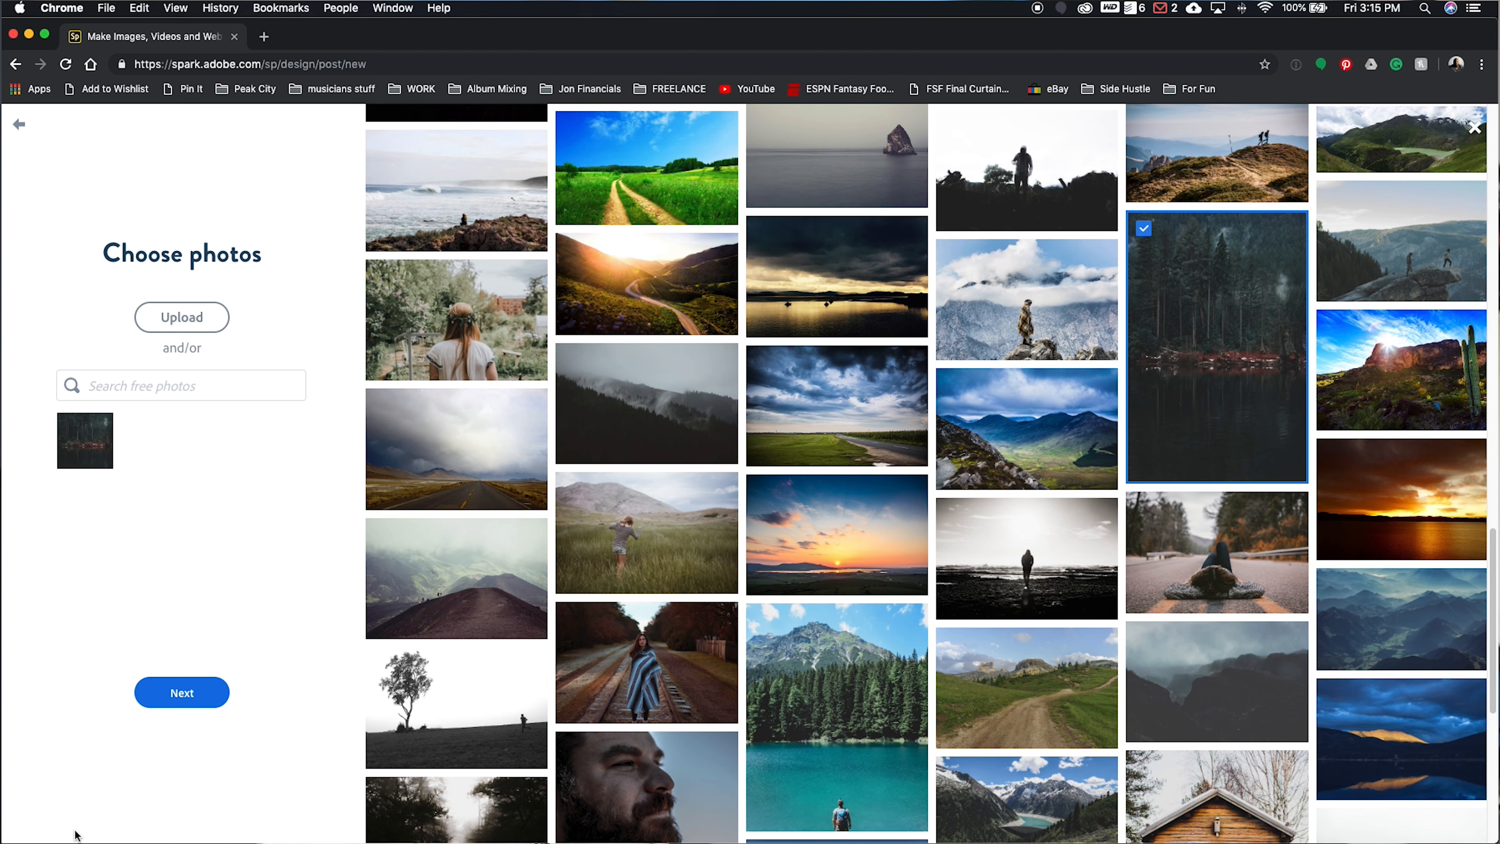
pyautogui.click(172, 696)
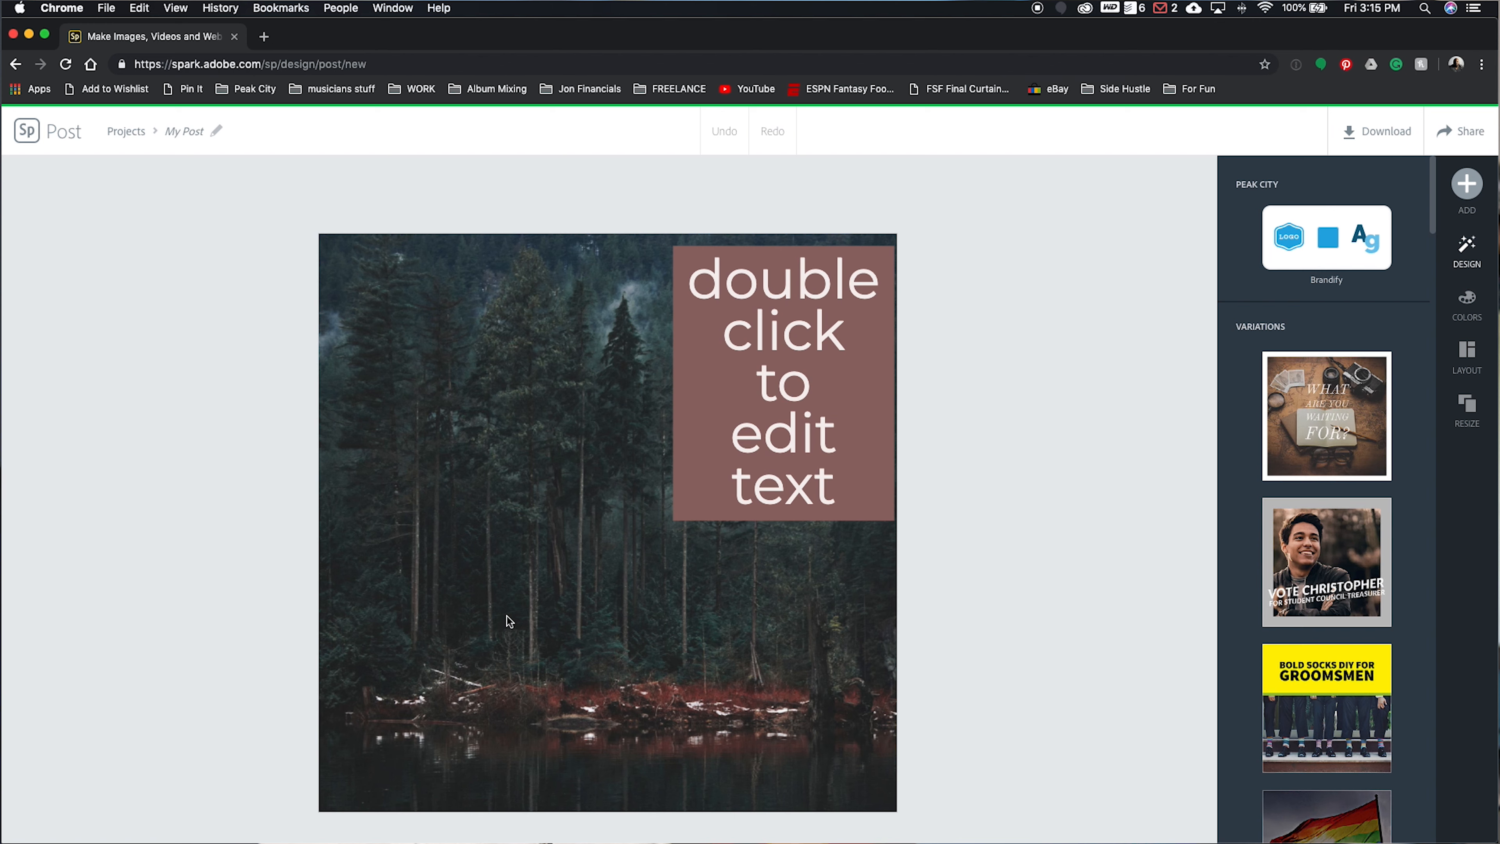
# Step: Look at the photo sources offered for replacing the background image
pyautogui.click(515, 639)
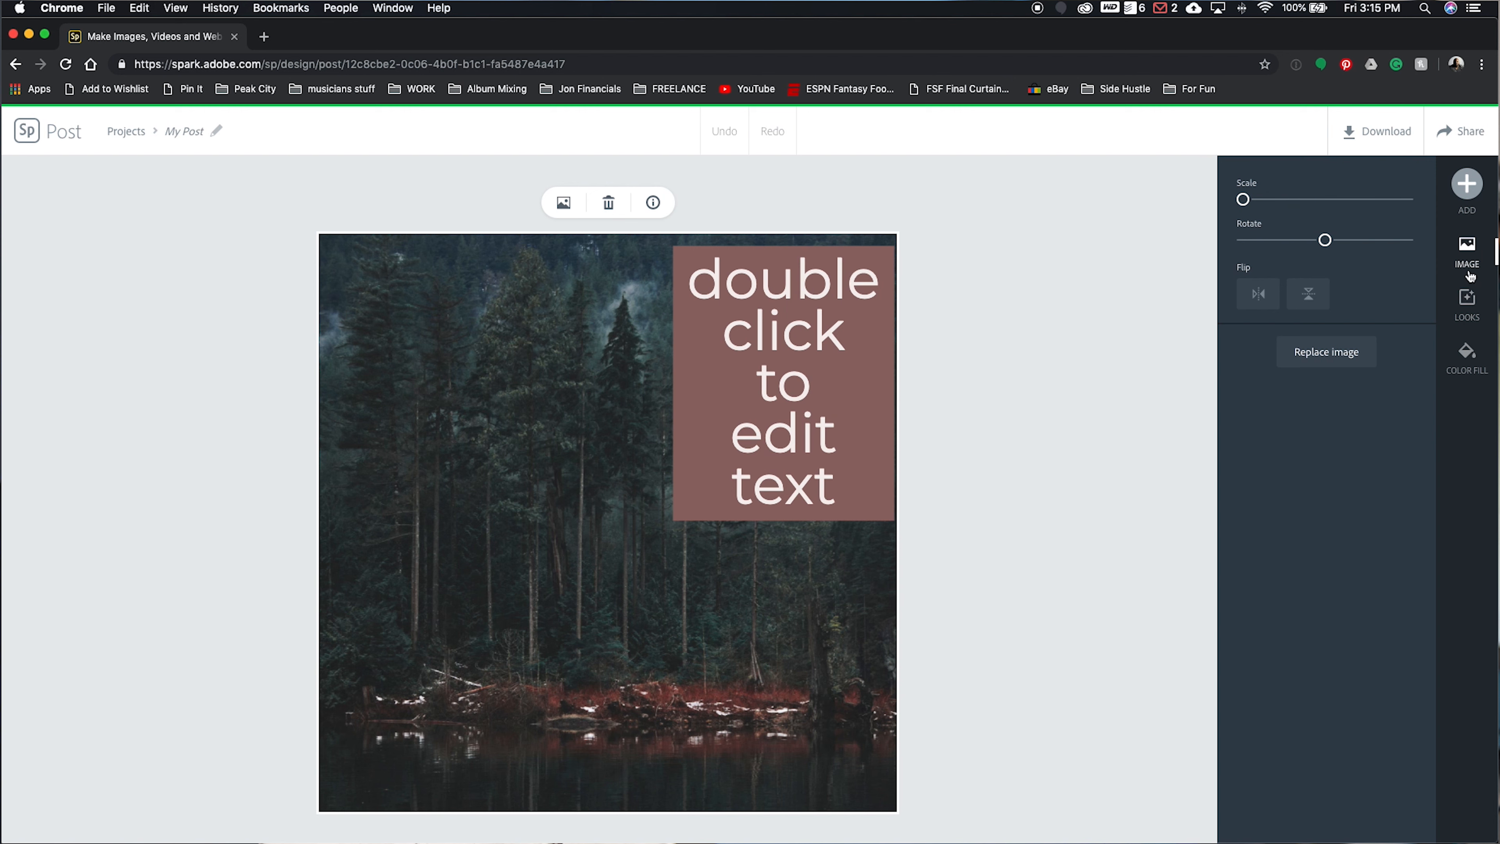
pyautogui.click(564, 204)
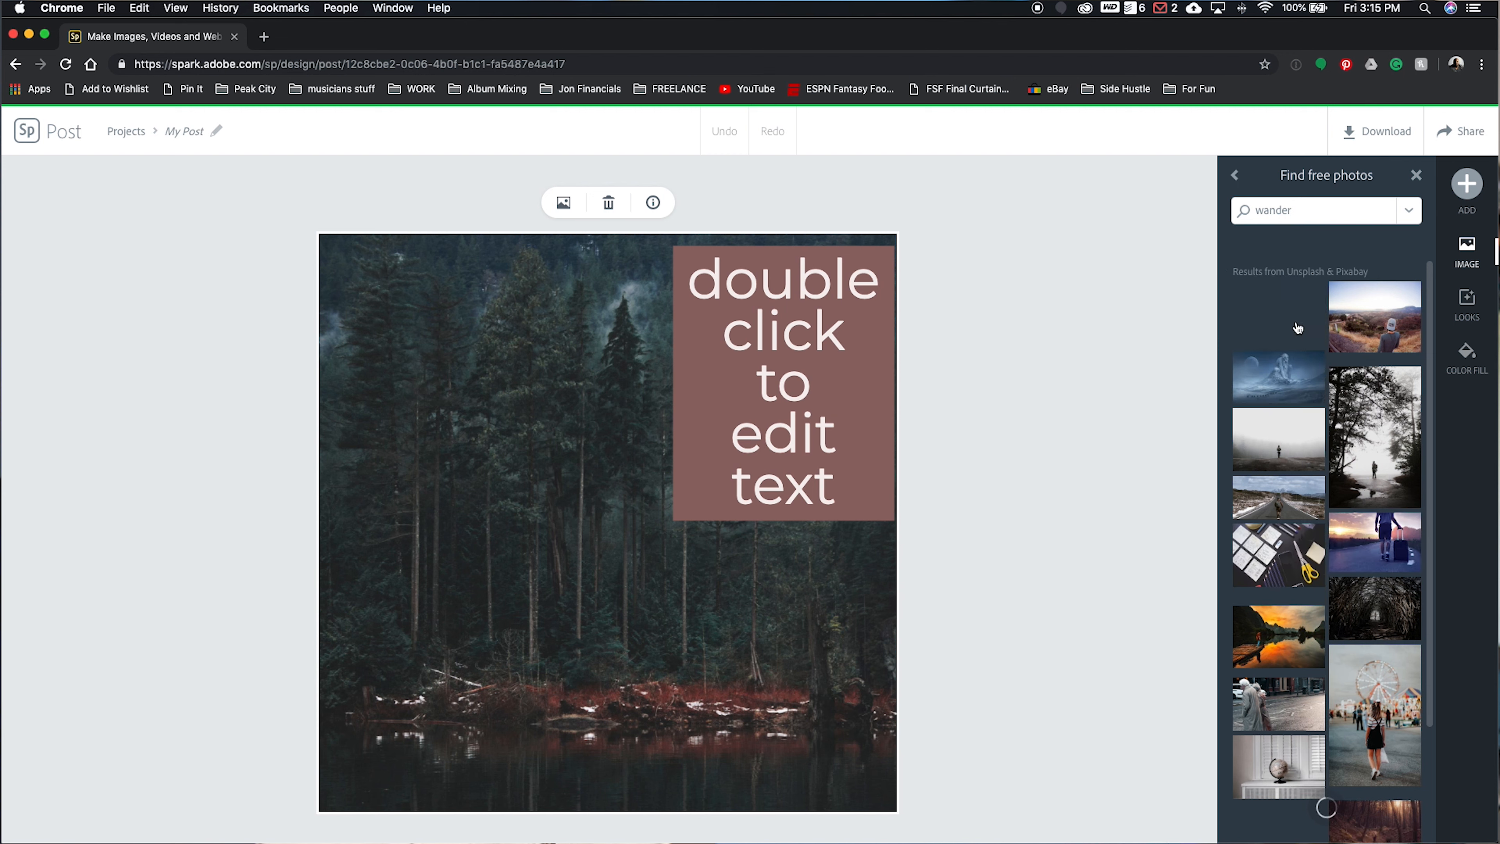
pyautogui.click(1235, 175)
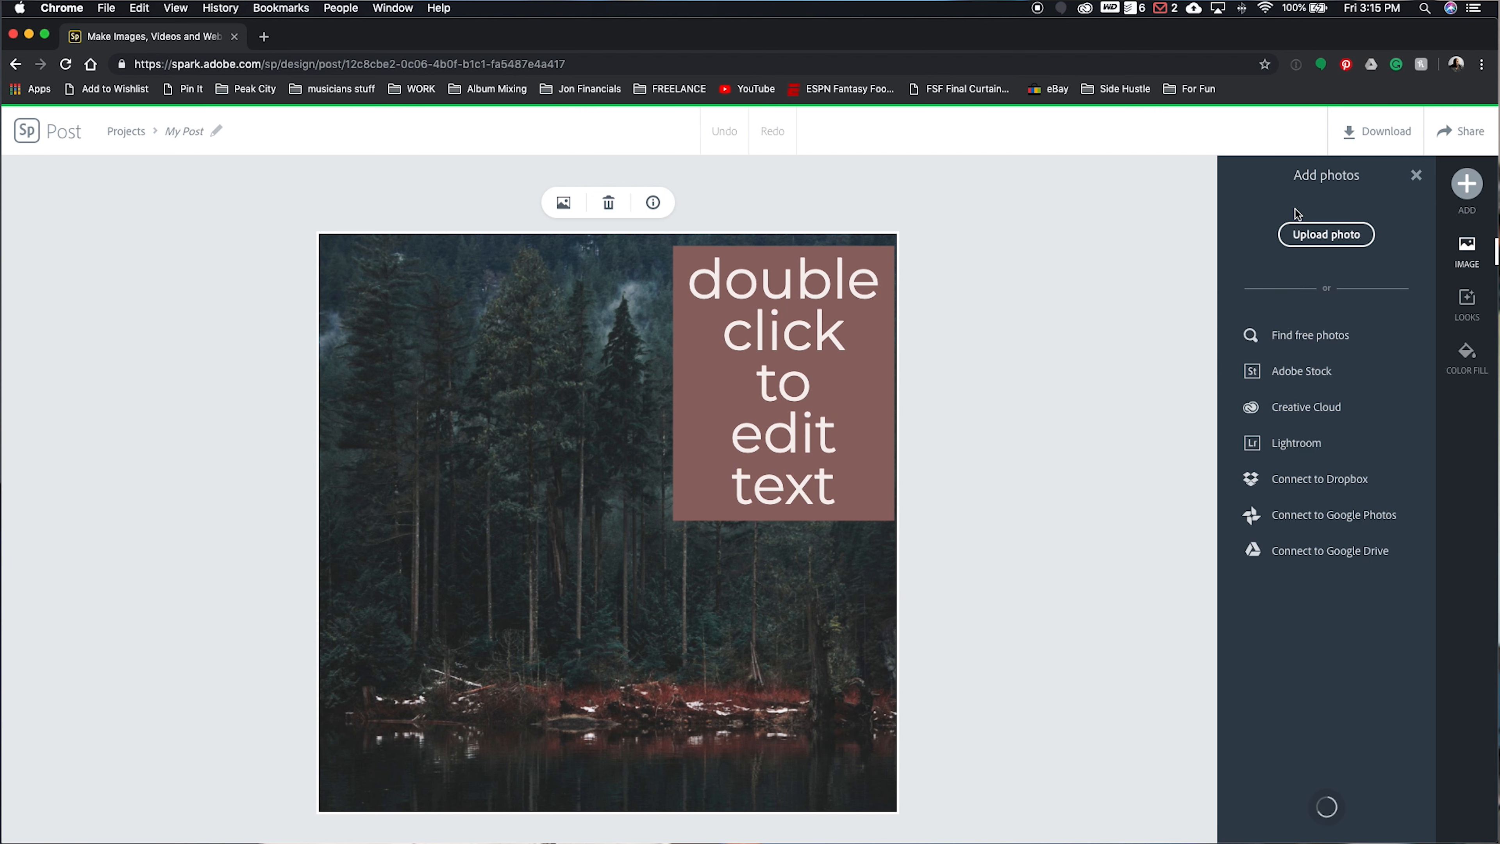
pyautogui.click(1074, 405)
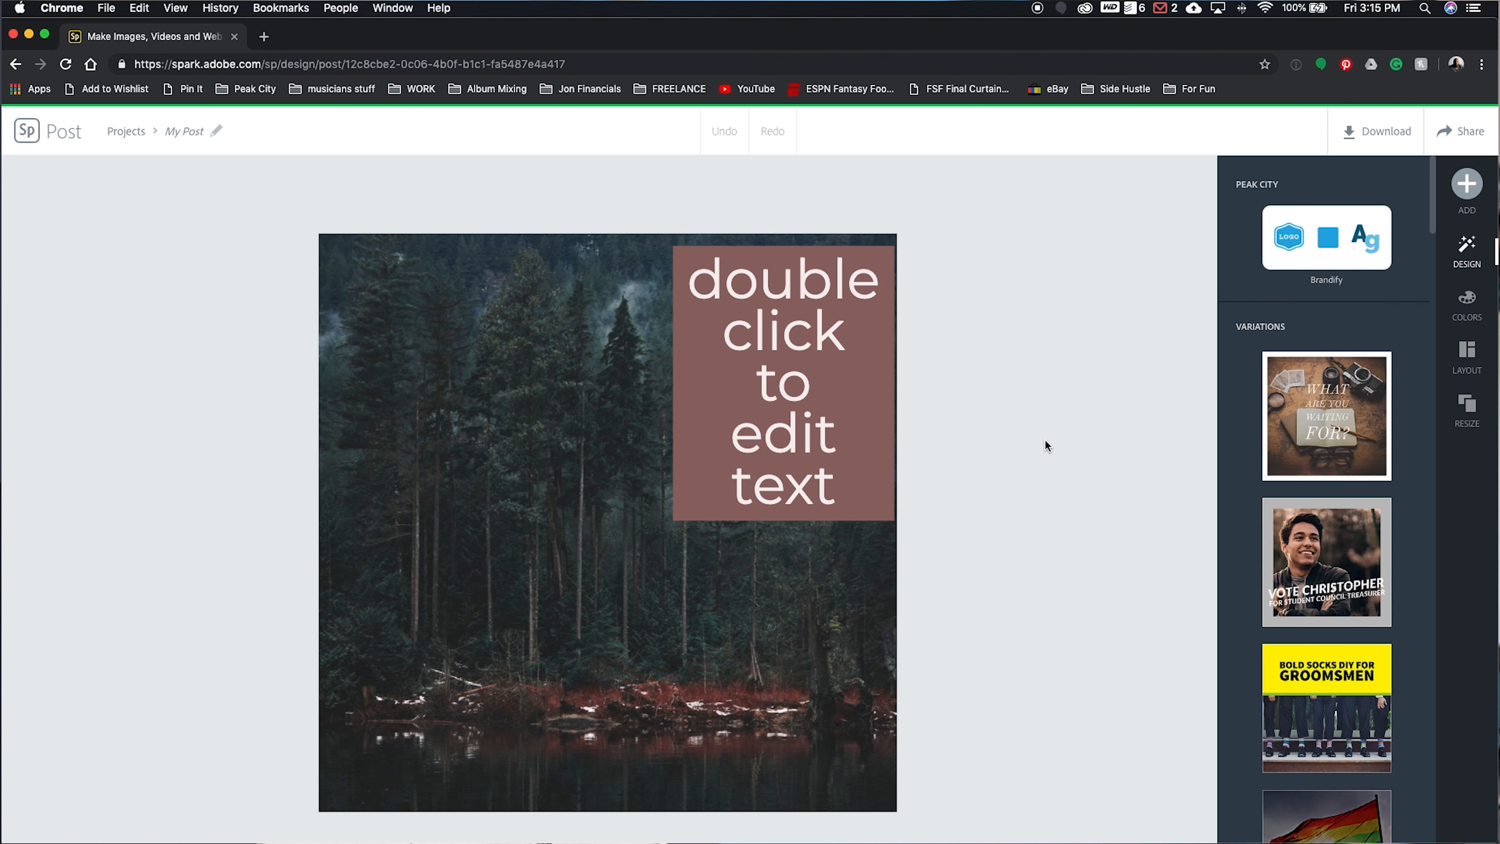
# Step: Try the Colorize, Contrast, Matte and Lighten filters on the background photo and apply the Multiply filter
pyautogui.click(529, 633)
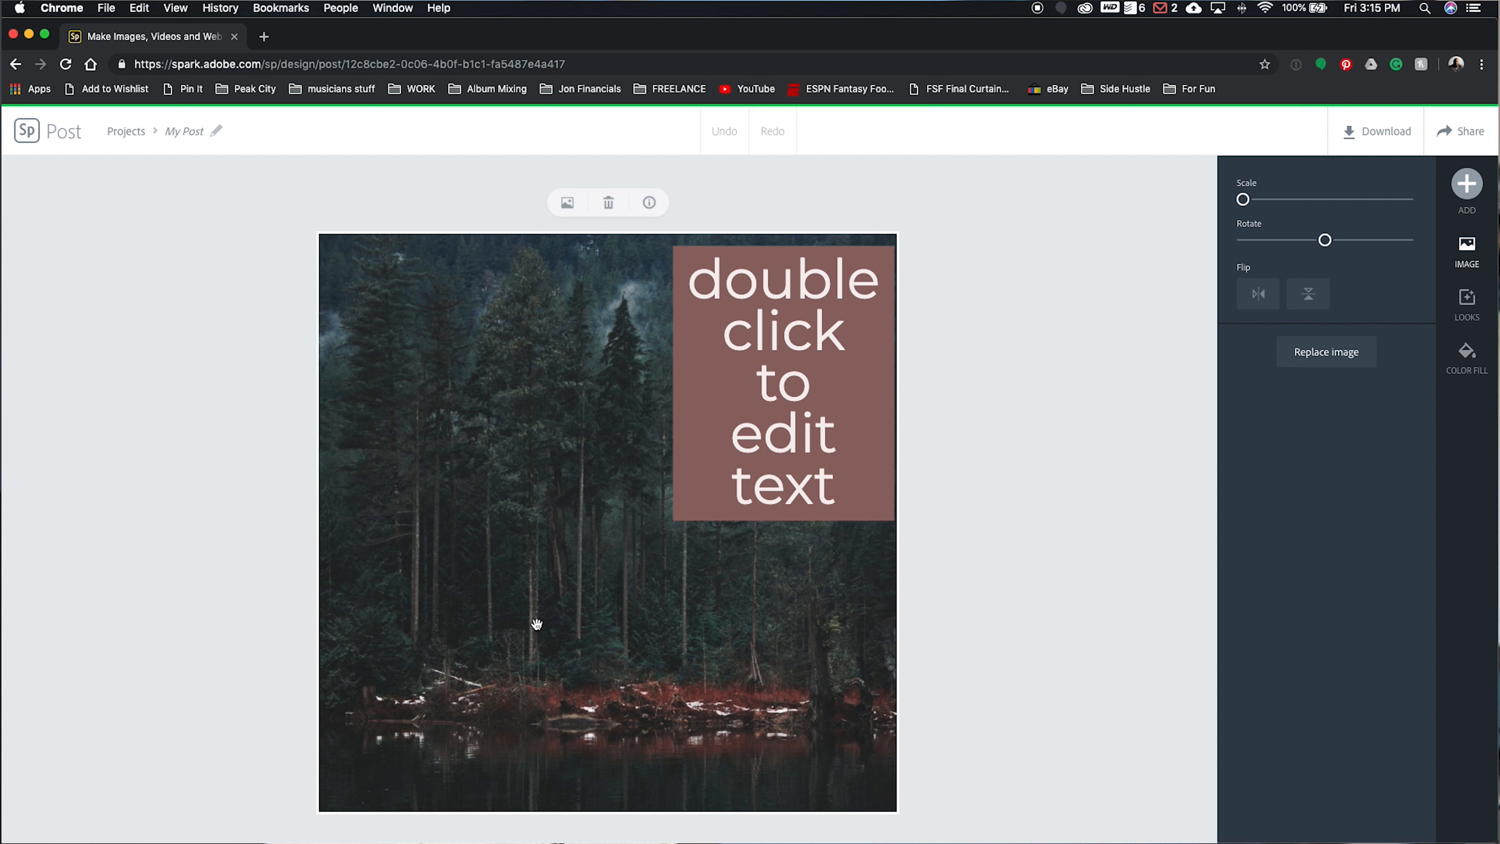
pyautogui.click(1469, 302)
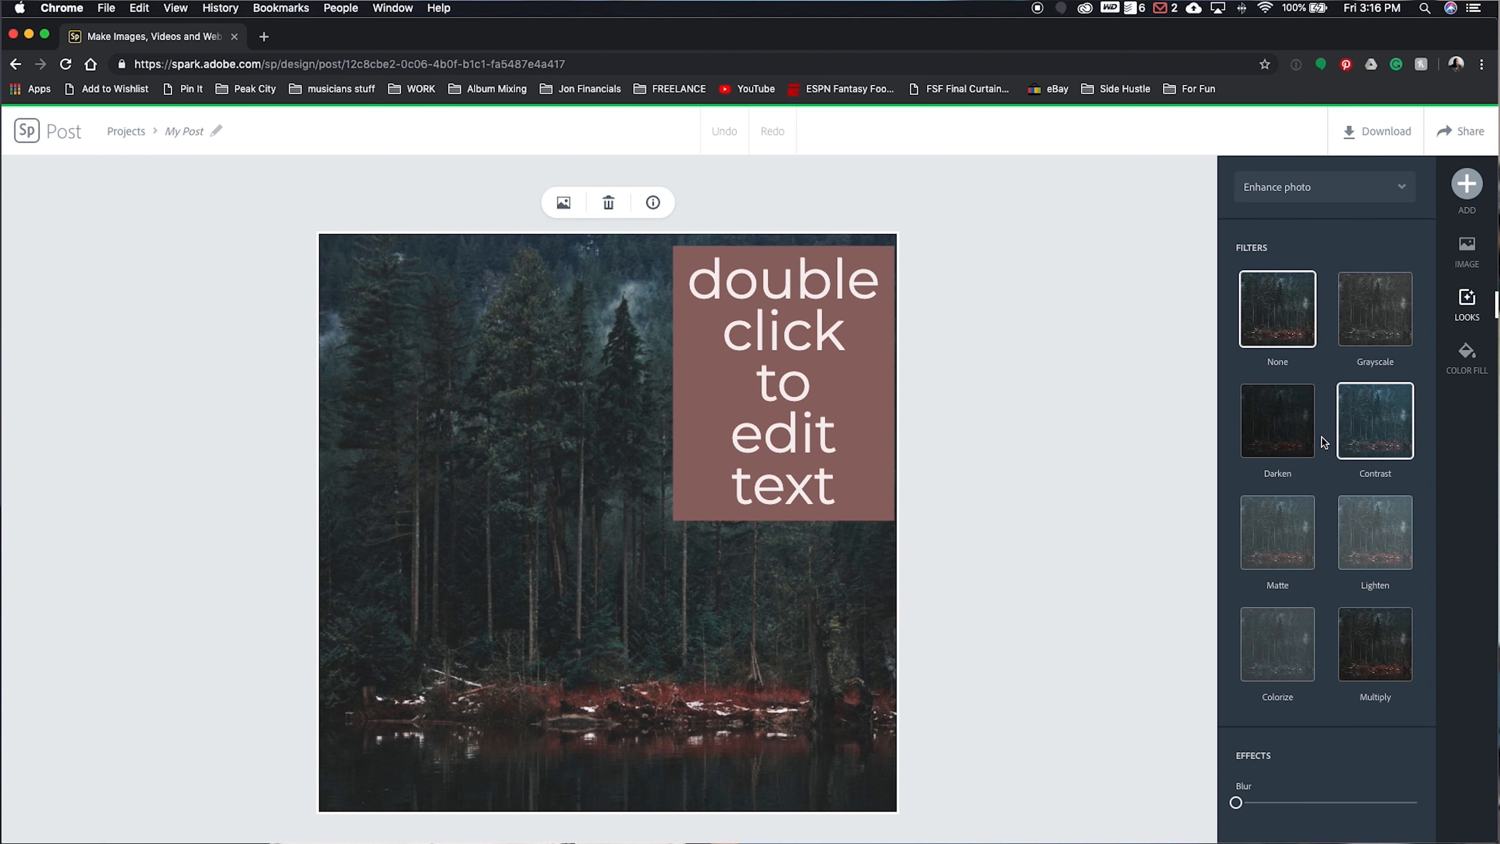
pyautogui.click(1292, 652)
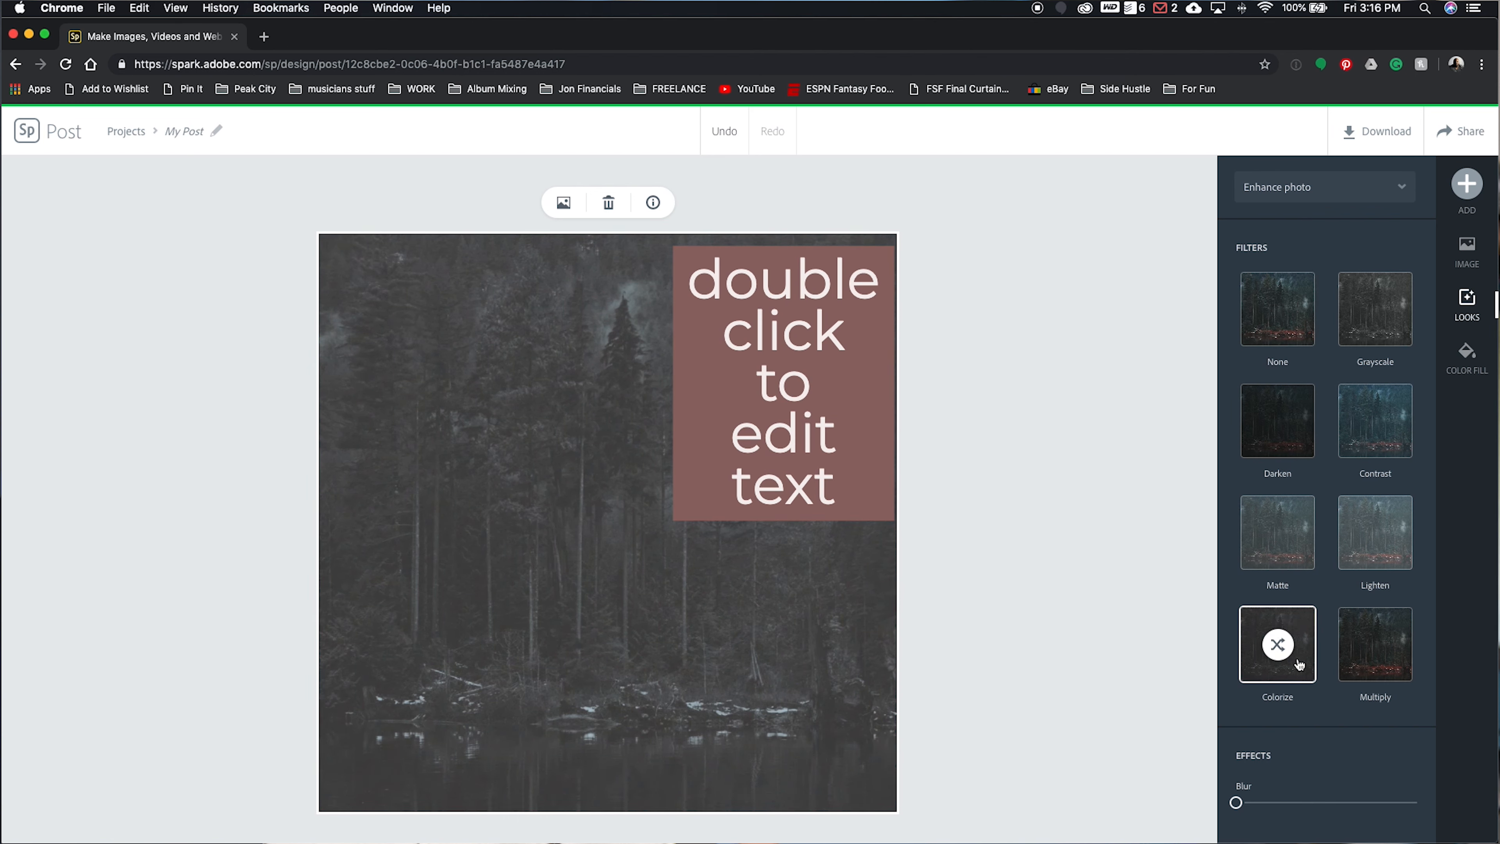
pyautogui.click(1299, 663)
pyautogui.click(1299, 666)
pyautogui.click(1344, 416)
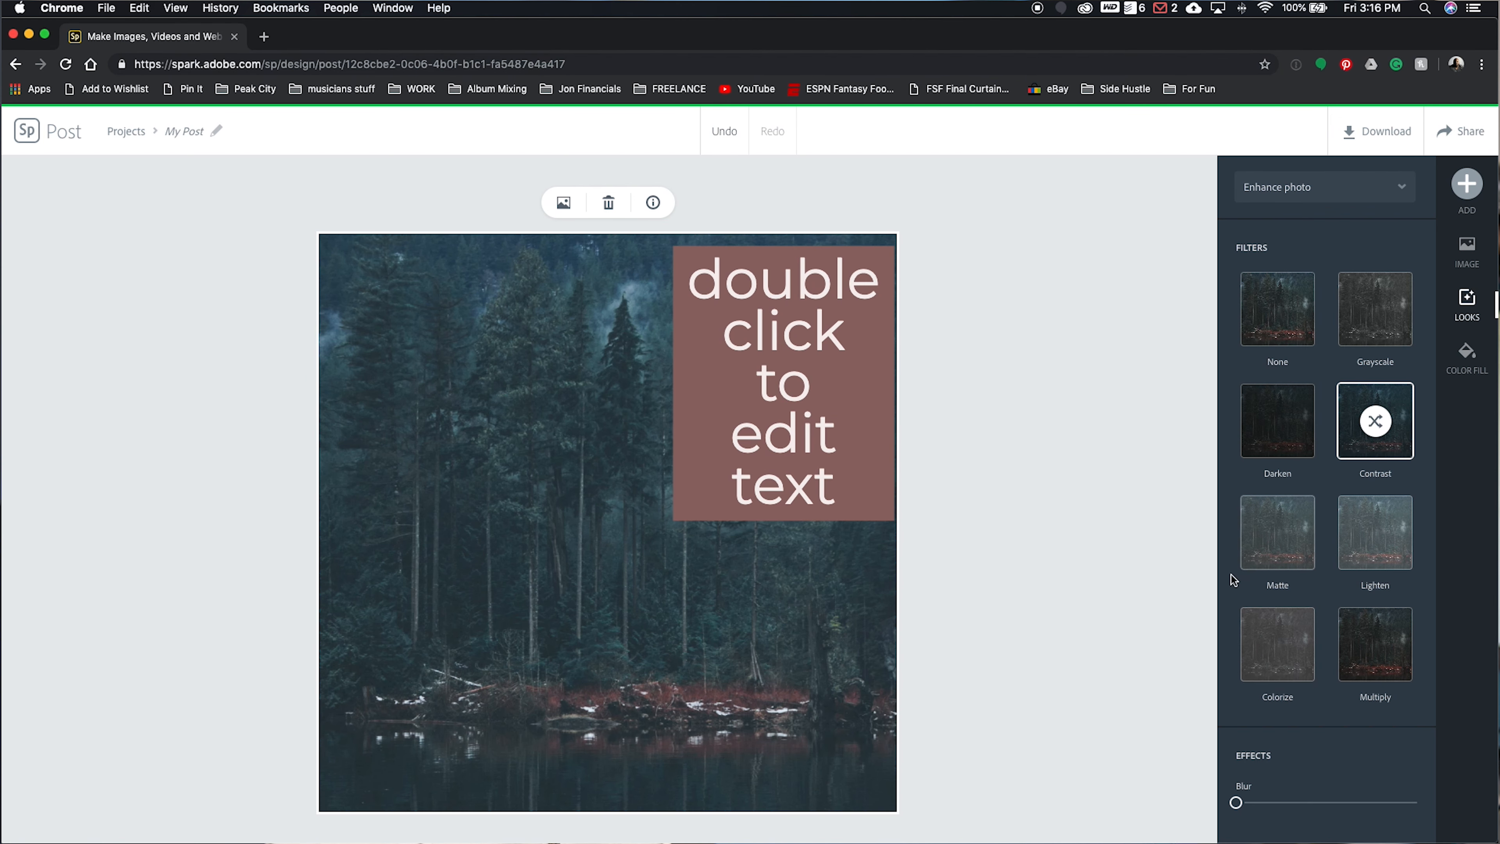
pyautogui.click(1271, 538)
pyautogui.click(1361, 557)
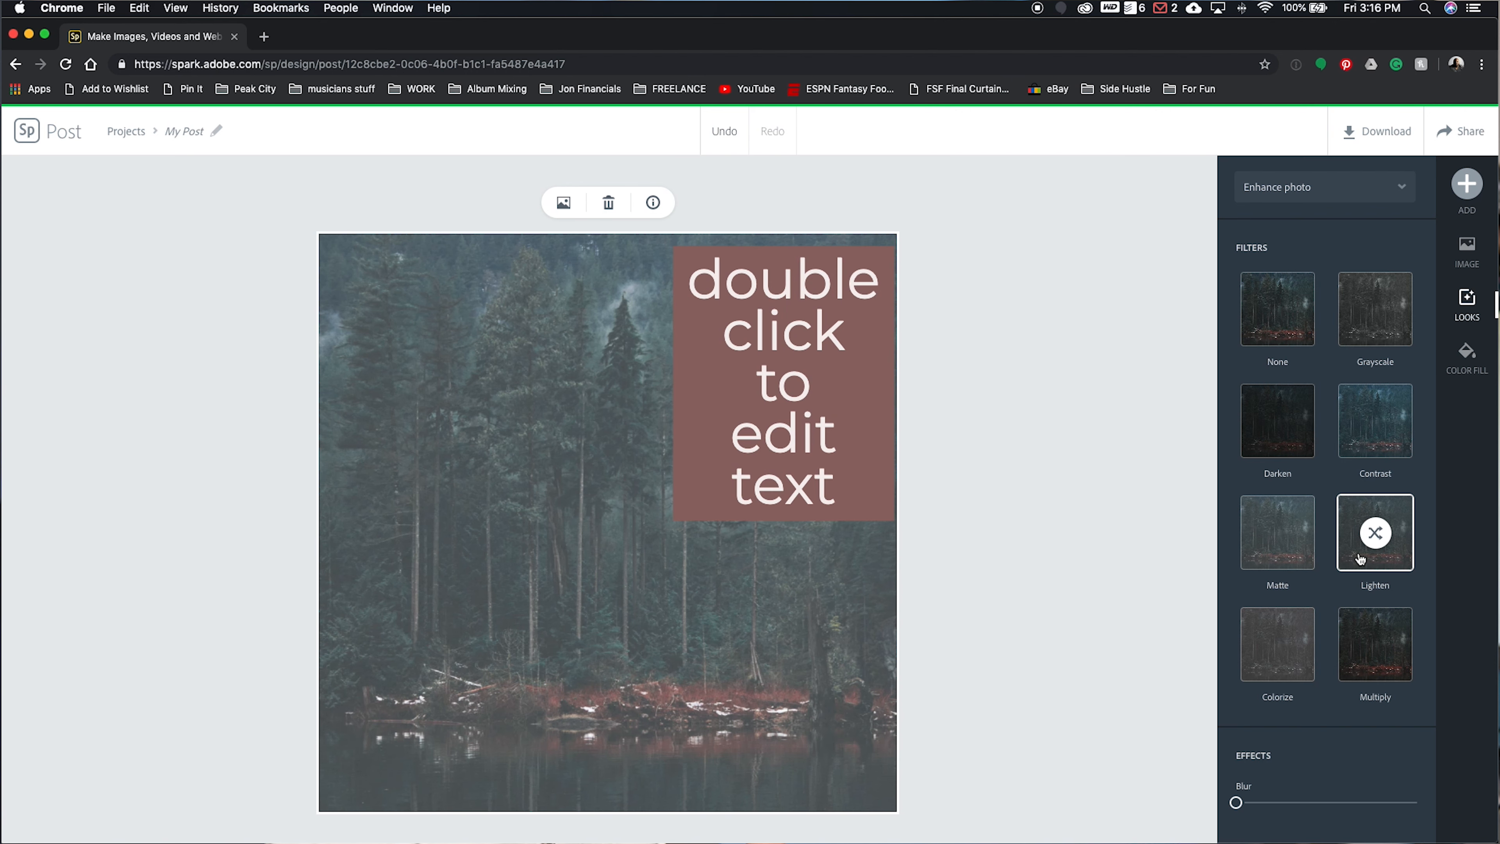
pyautogui.click(1355, 661)
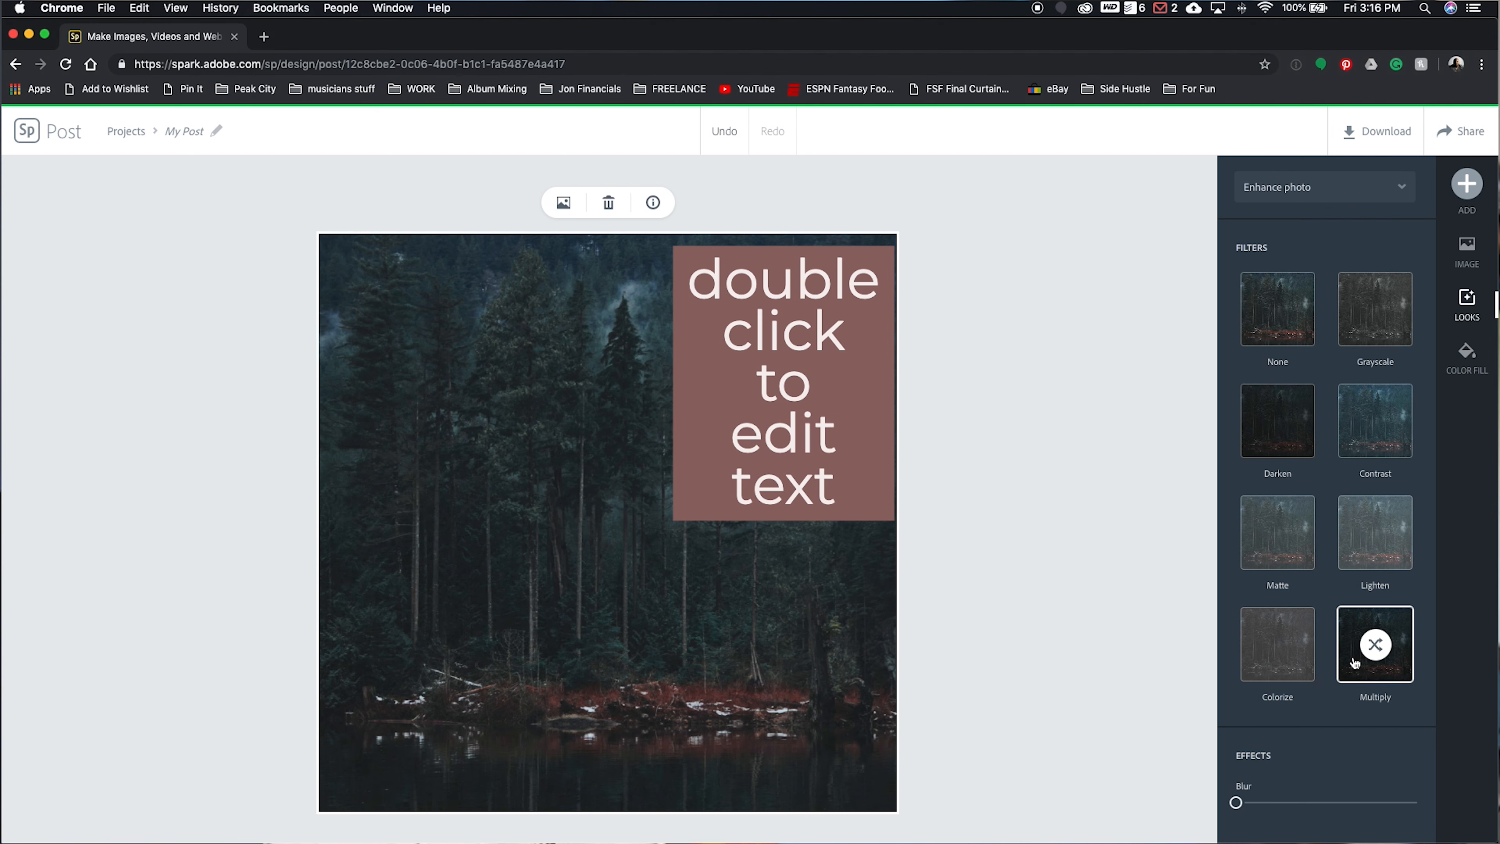
# Step: Replace the placeholder text on the post with "hey youtube hows it going?"
pyautogui.click(789, 397)
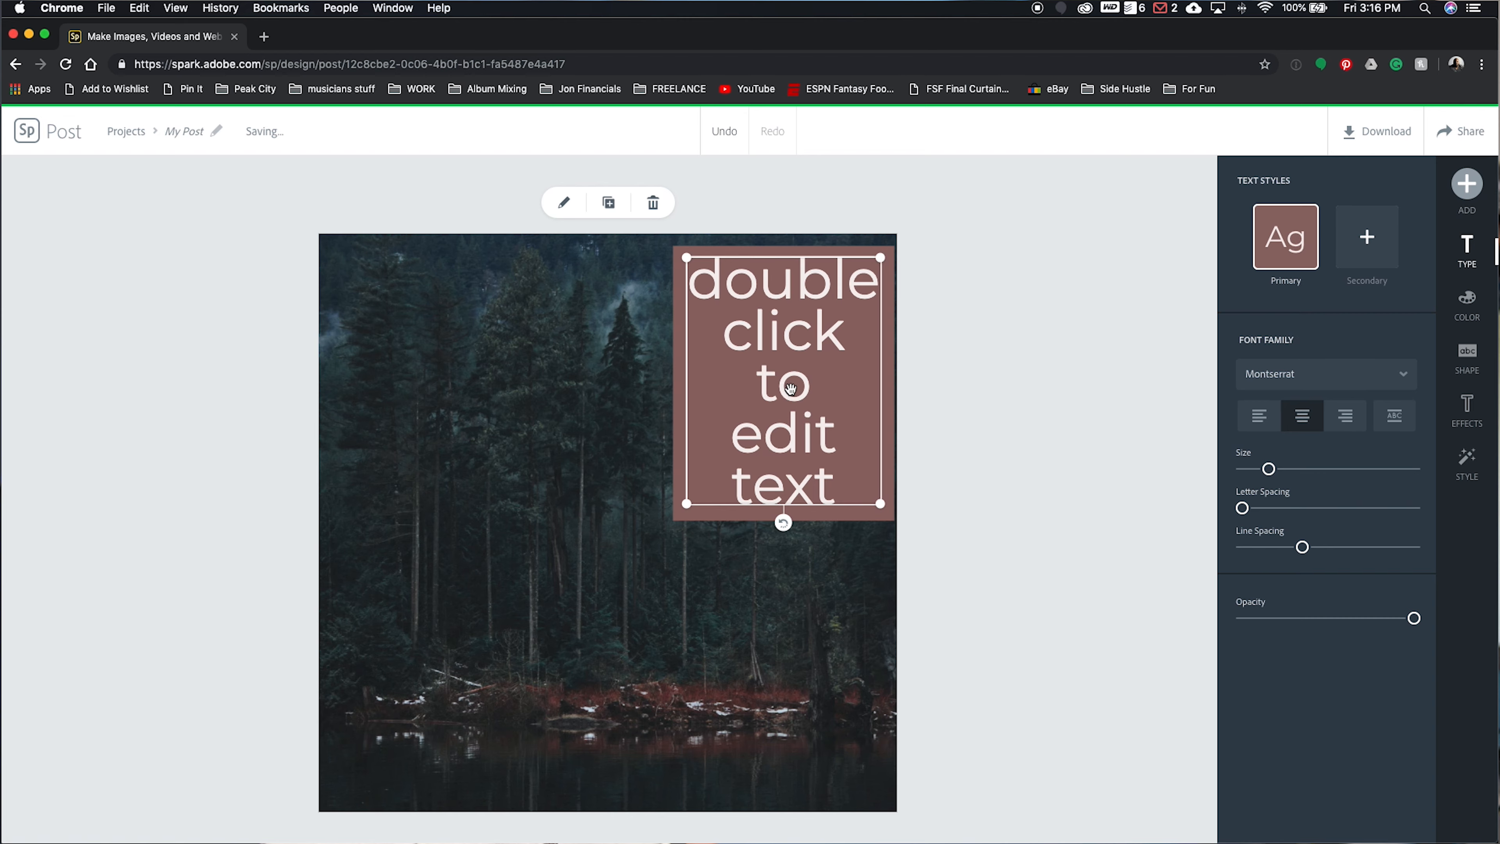
pyautogui.doubleClick(790, 388)
pyautogui.press('super+a')
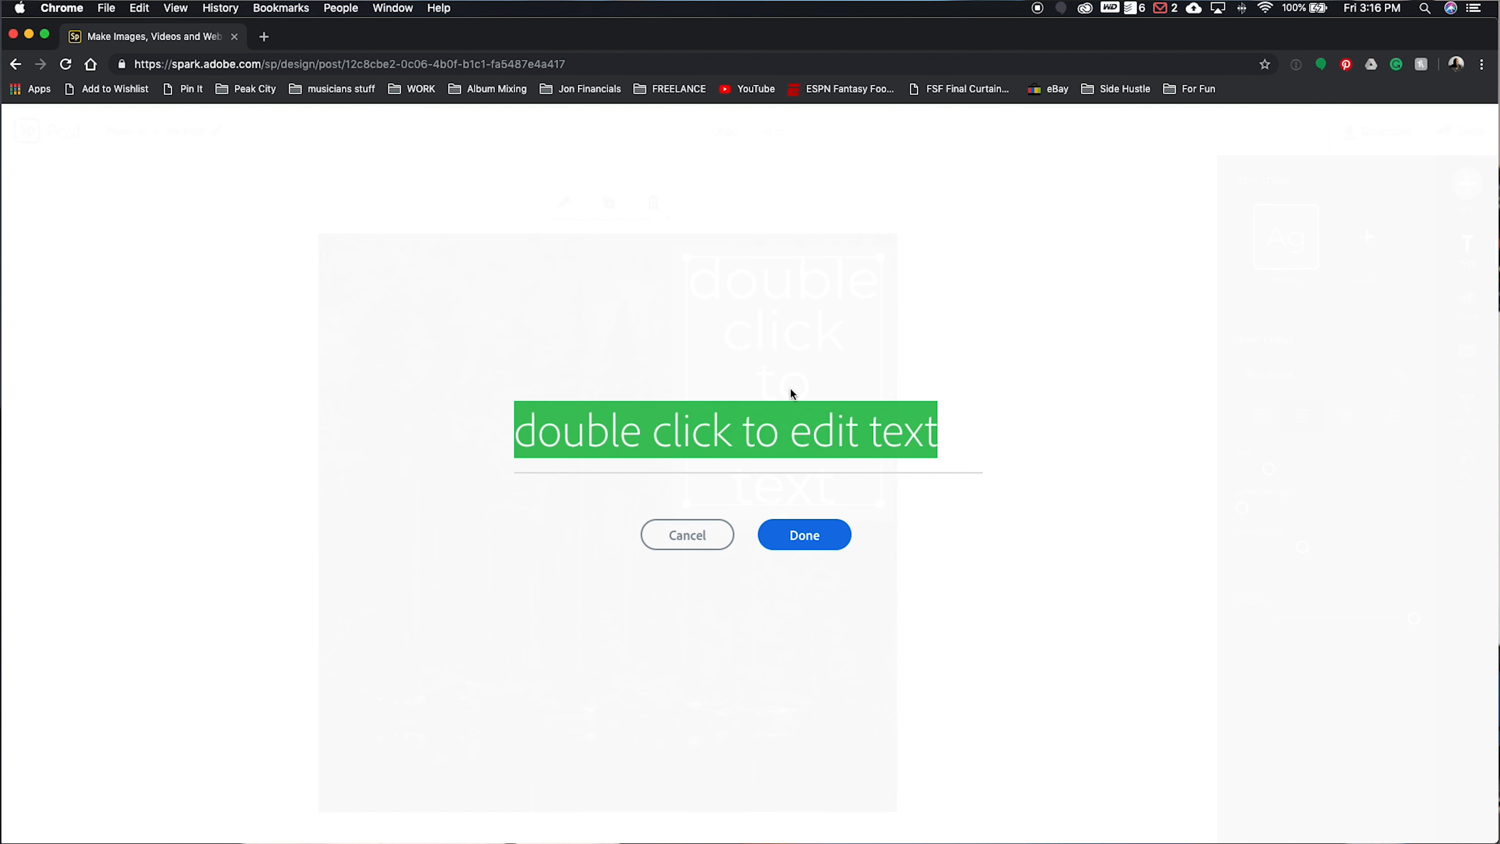
pyautogui.write('hey ')
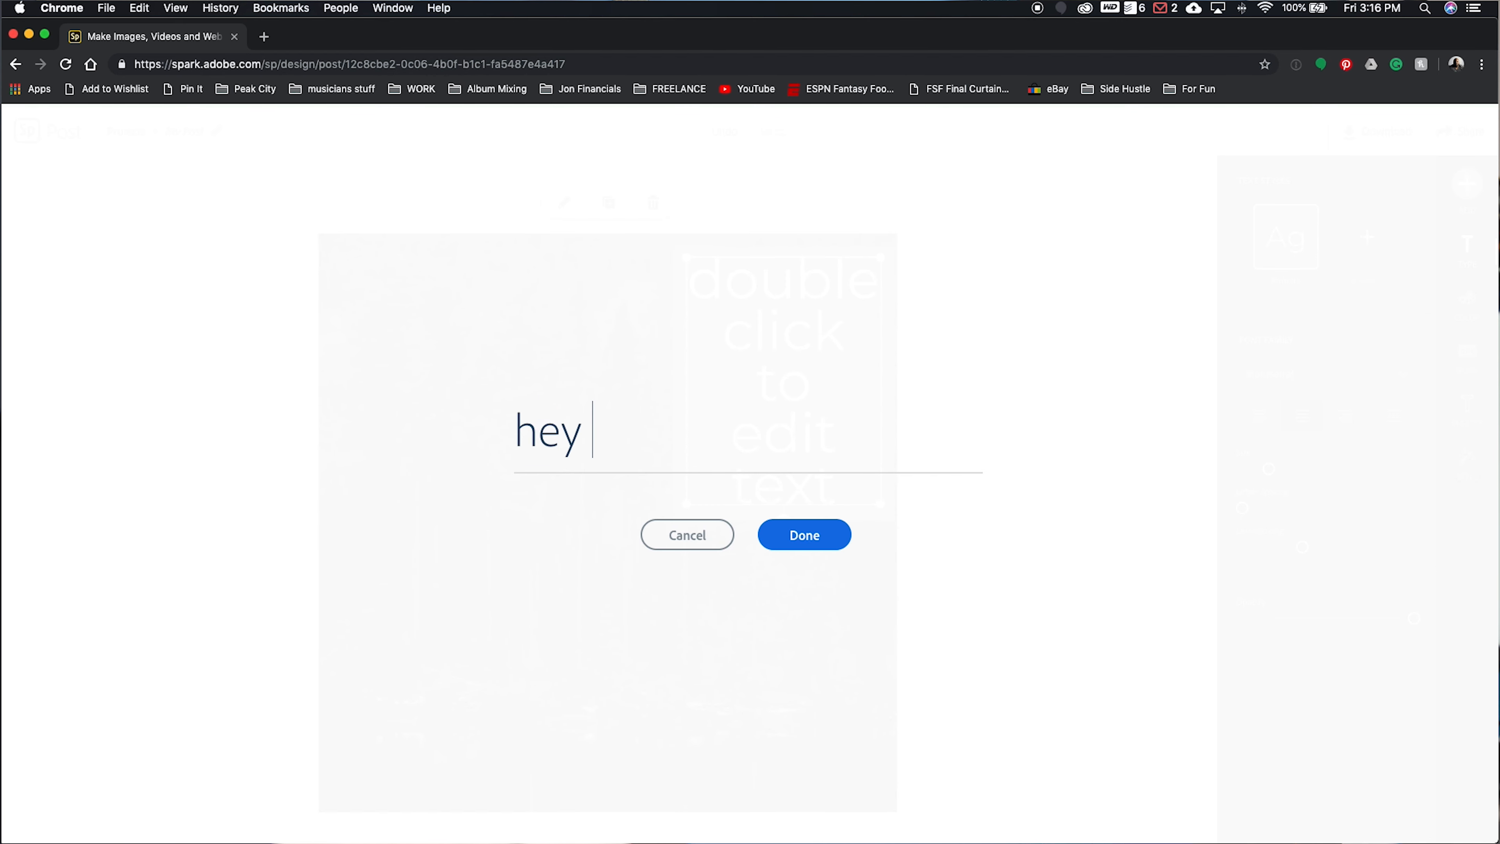
pyautogui.write('youtbe')
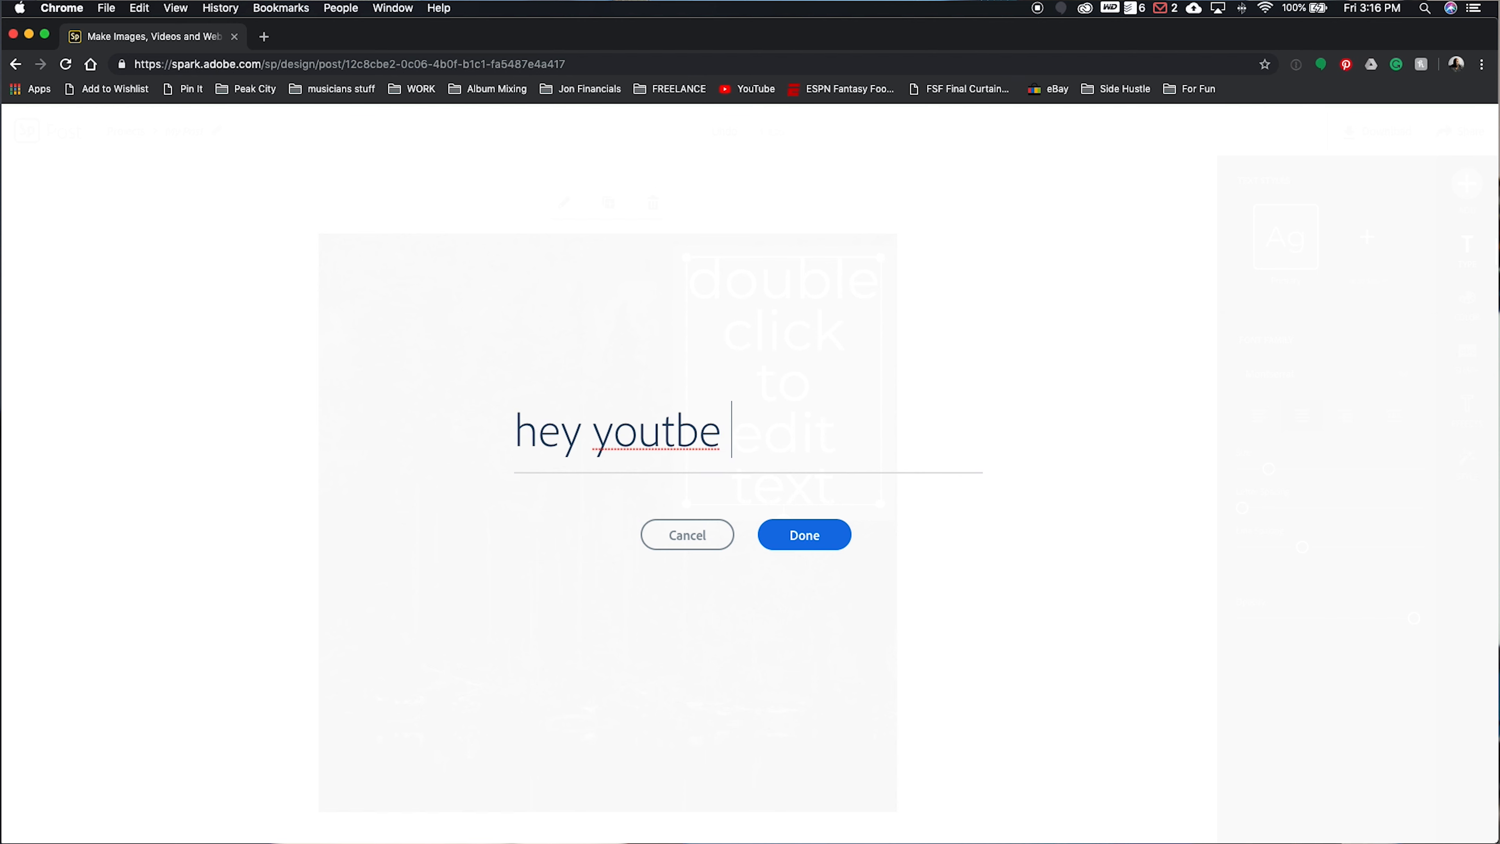
pyautogui.press('BackSpace')
pyautogui.press('BackSpace')
pyautogui.write('ub')
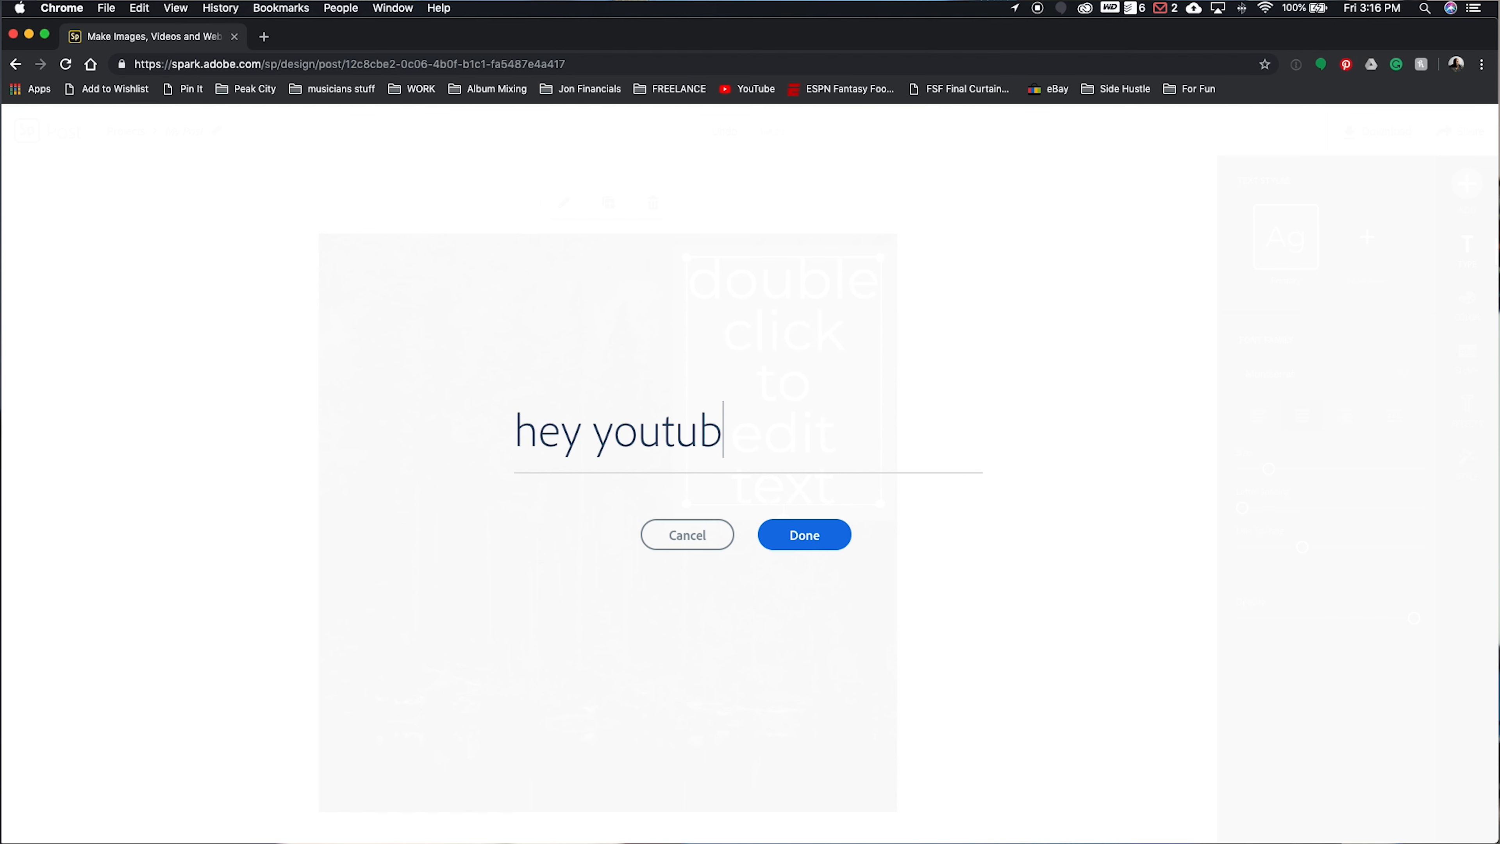
pyautogui.write('e hows')
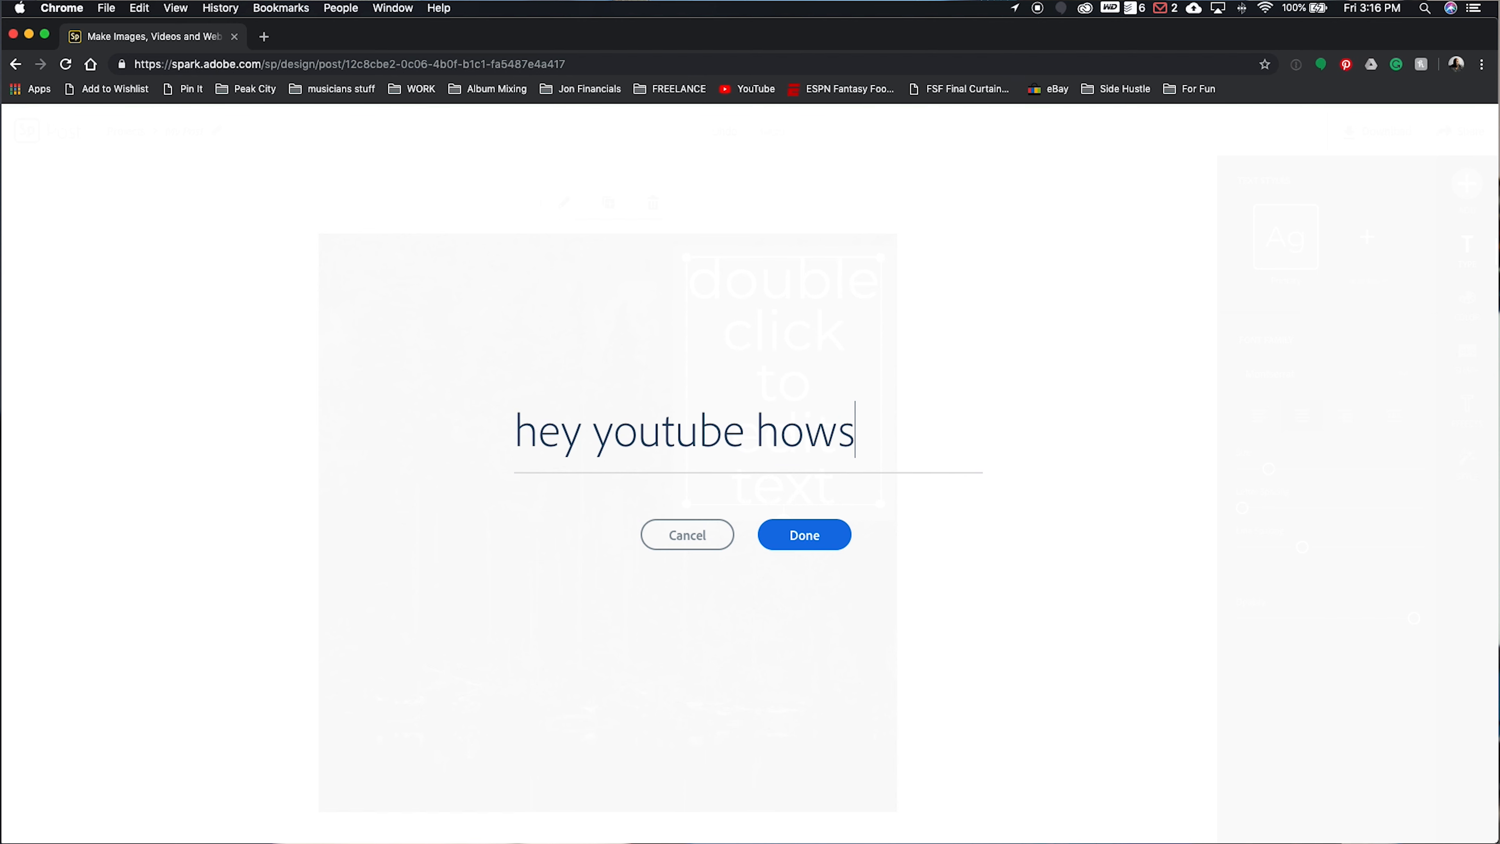
pyautogui.write(' it going')
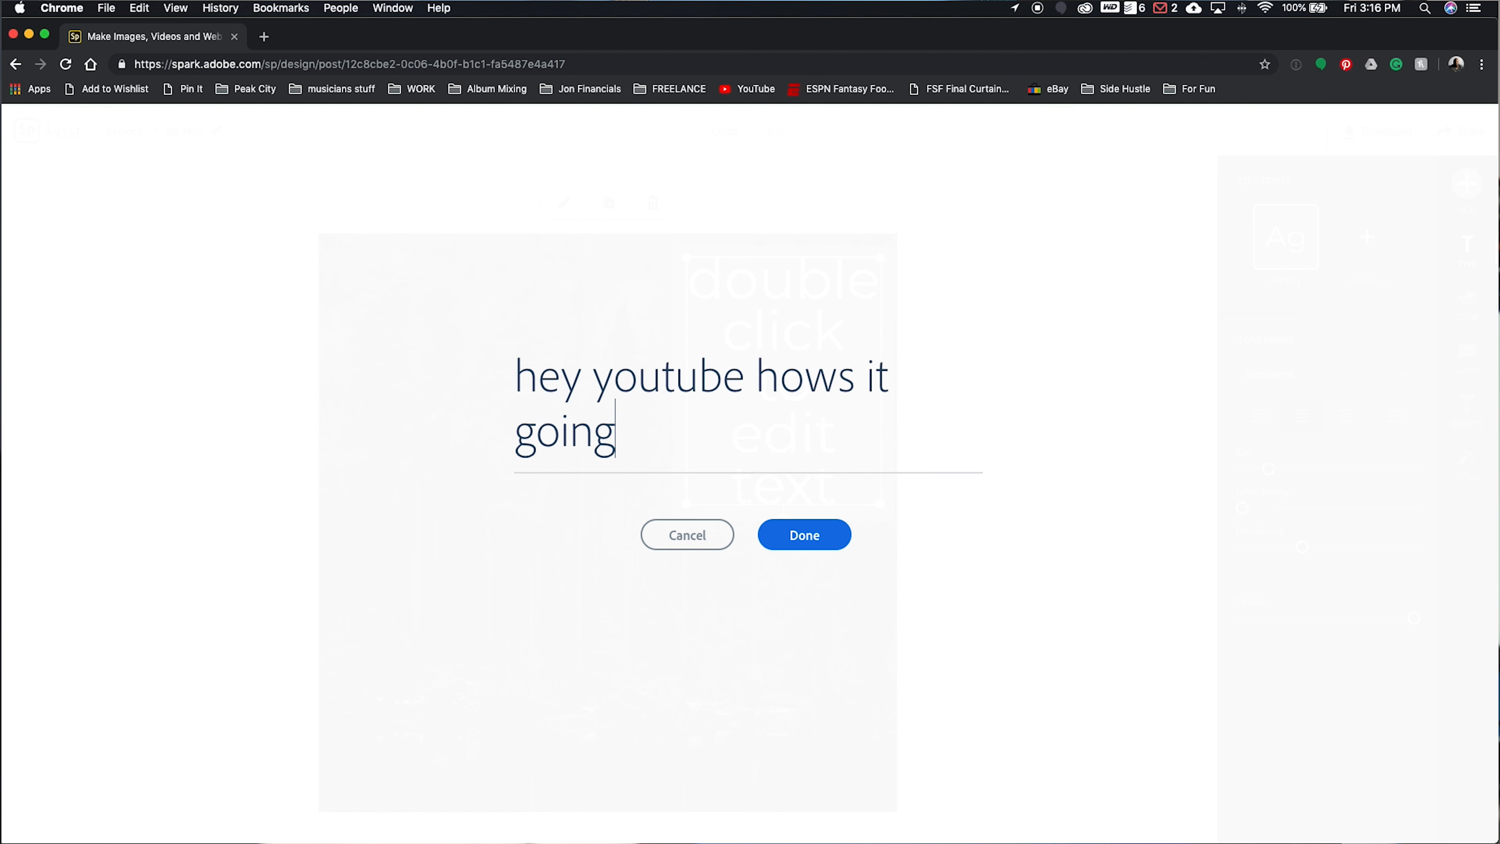
pyautogui.write('?')
# Step: Capitalize the first letters of "Hey" and "Youtube" in the text being edited
pyautogui.moveTo(536, 374); pyautogui.dragTo(517, 371)
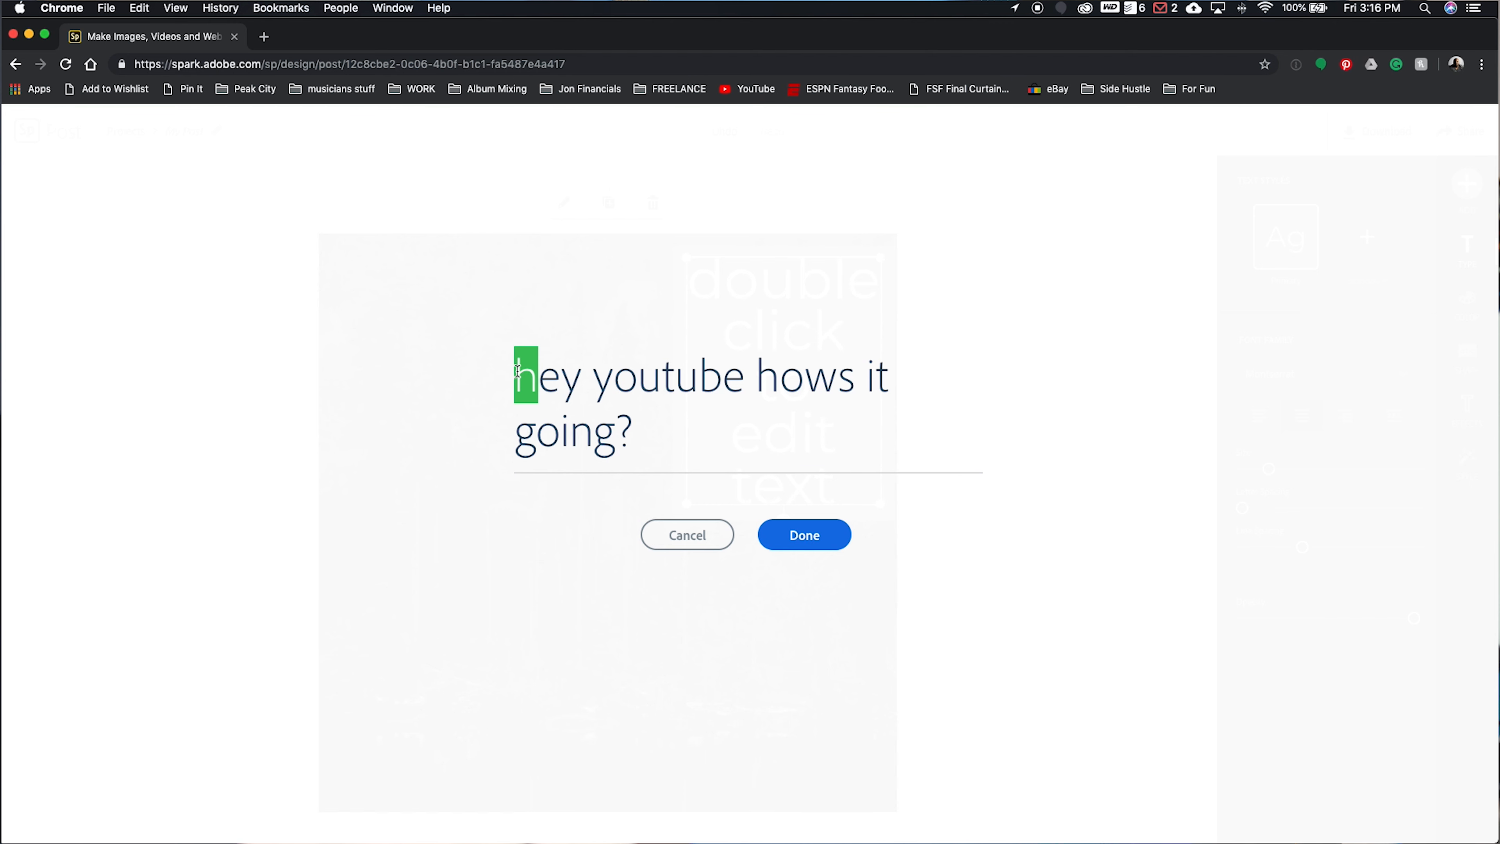
pyautogui.write('H')
pyautogui.moveTo(617, 383); pyautogui.dragTo(599, 378)
pyautogui.write('Y')
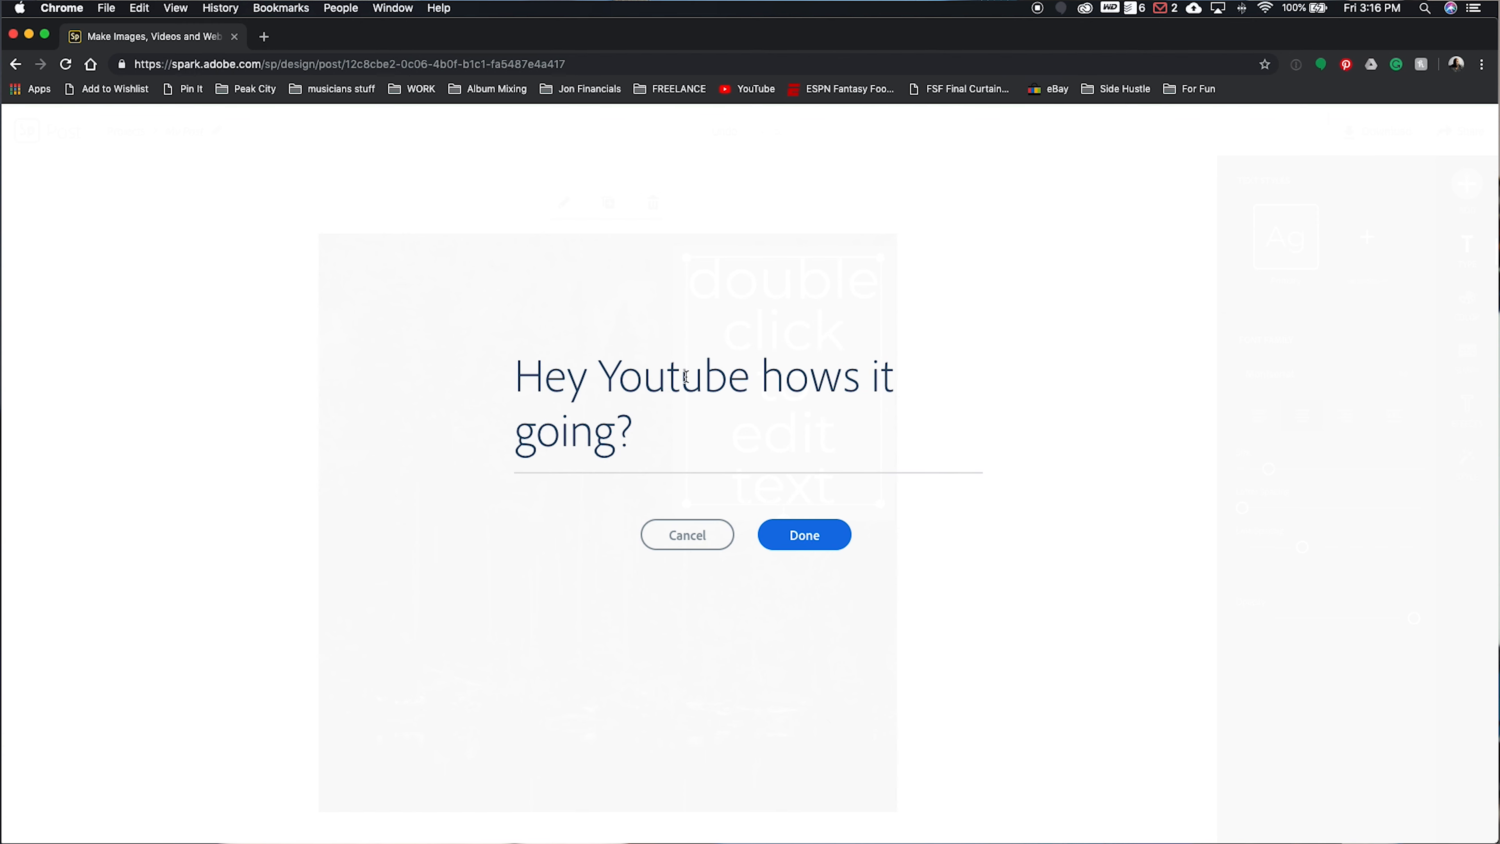